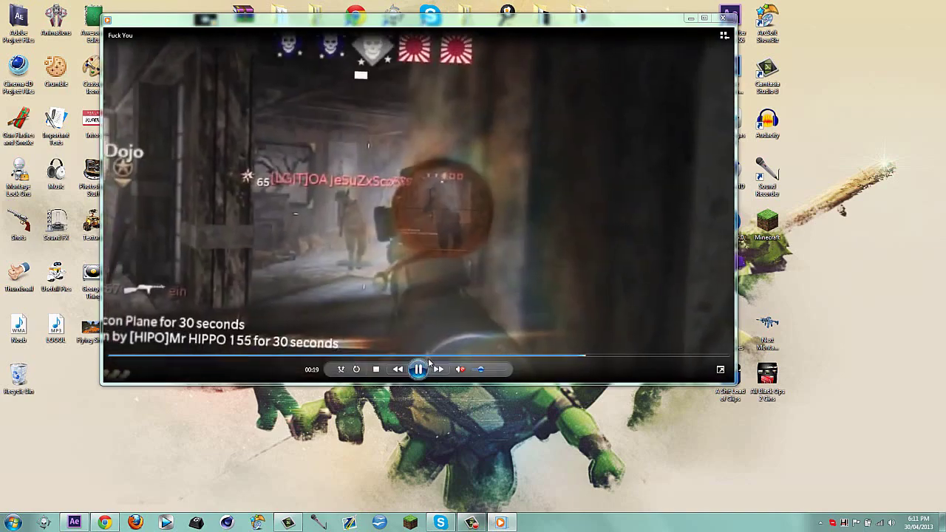
Play and pause the finished example clip to examine the effect on the gun and scope
{"action": "left_click", "coordinate": [423, 367]}
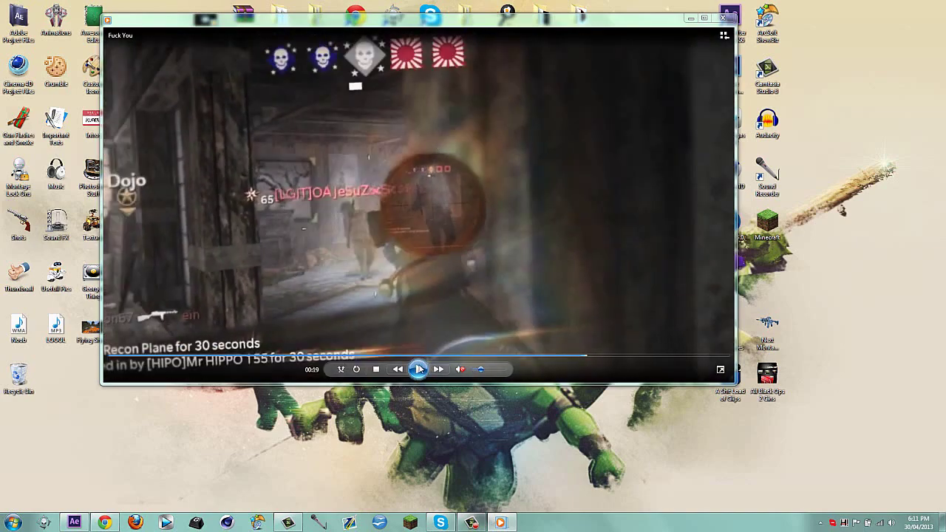
{"action": "left_click", "coordinate": [418, 369]}
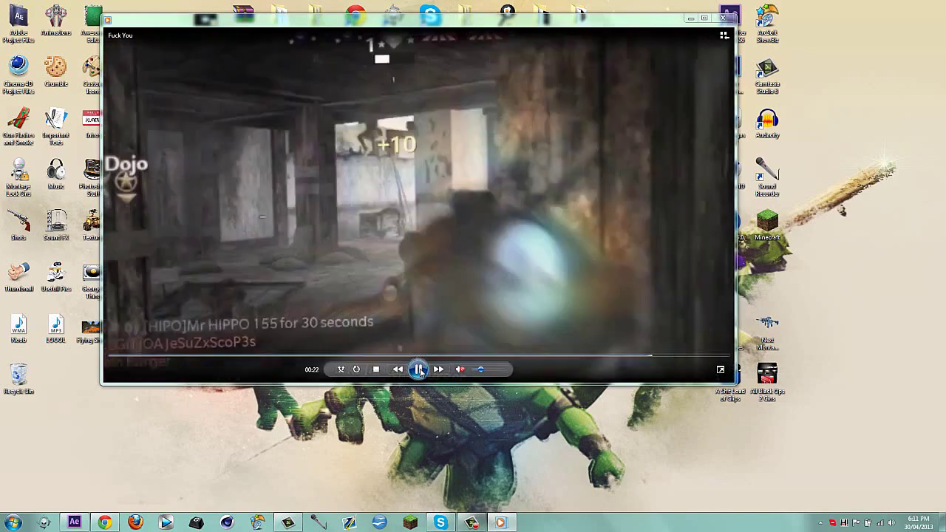
{"action": "left_click", "coordinate": [418, 370]}
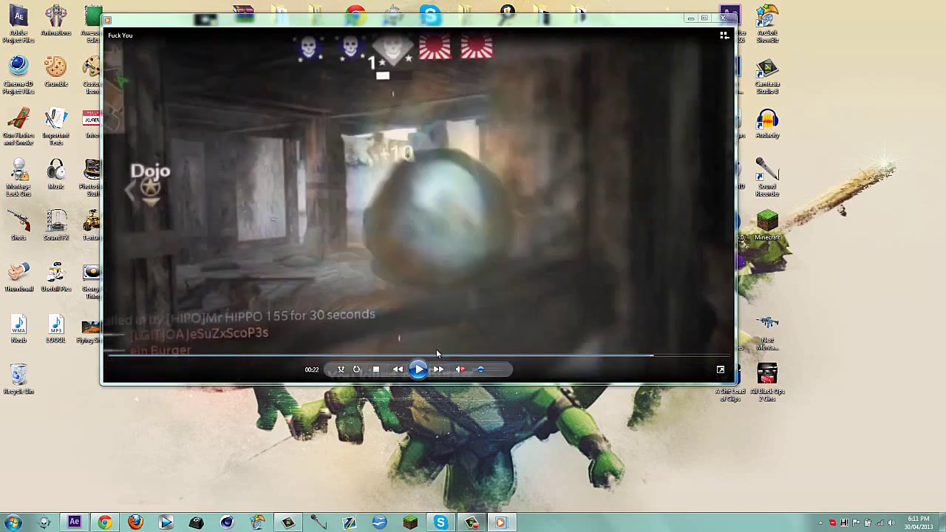
{"action": "left_click", "coordinate": [419, 369]}
{"action": "left_click", "coordinate": [418, 369]}
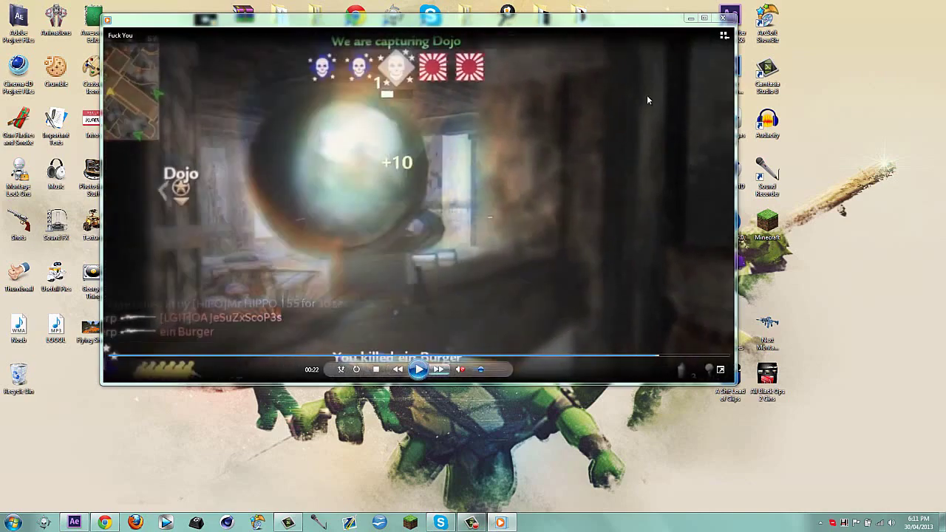
Minimize the example video, switch to After Effects and delete the existing adjustment layer with its mask
{"action": "left_click", "coordinate": [689, 17]}
{"action": "left_click", "coordinate": [83, 522]}
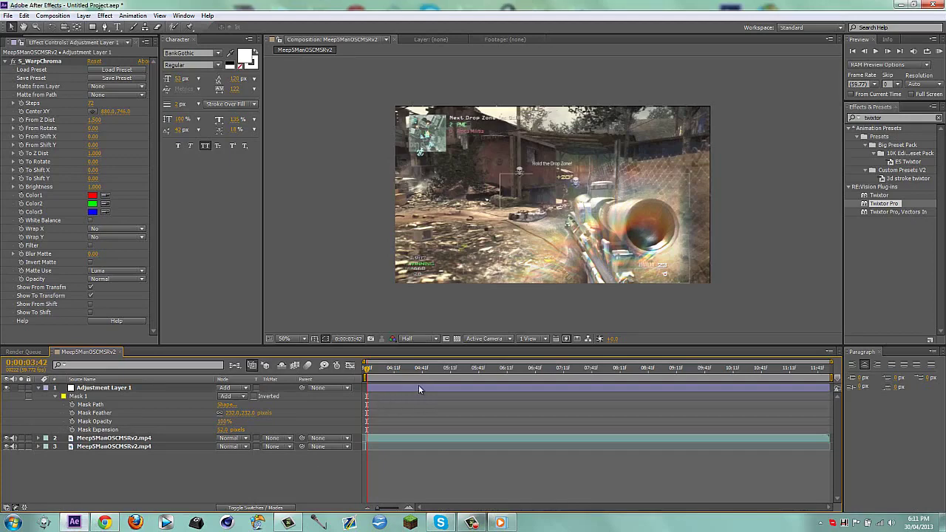
{"action": "left_click", "coordinate": [418, 386]}
{"action": "key", "text": "Delete"}
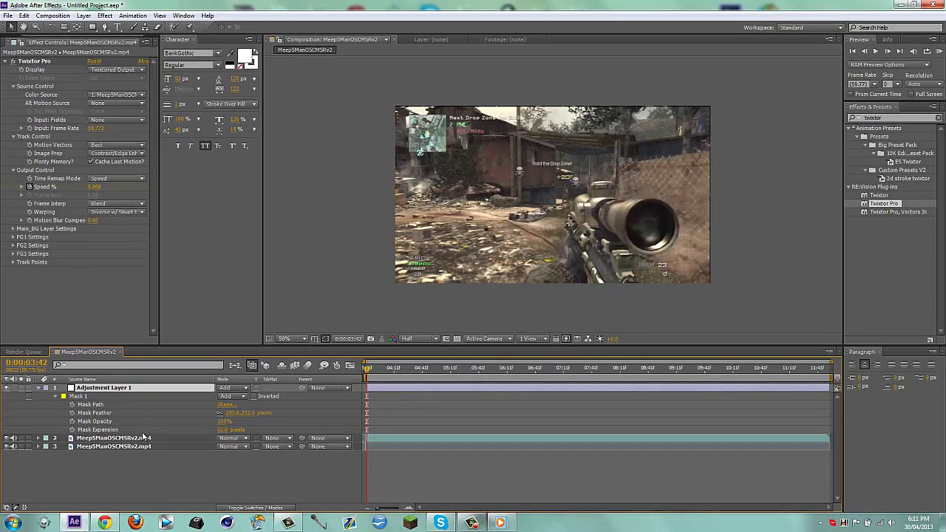
Reveal the upper clip layer's keyframed properties and review the project items and its Twixtor Pro settings
{"action": "left_click", "coordinate": [110, 389]}
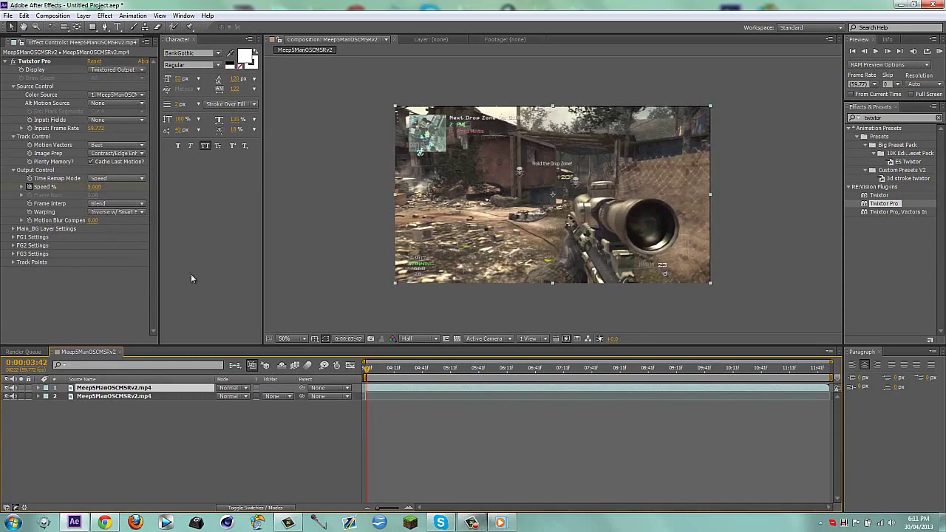
{"action": "key", "text": "u"}
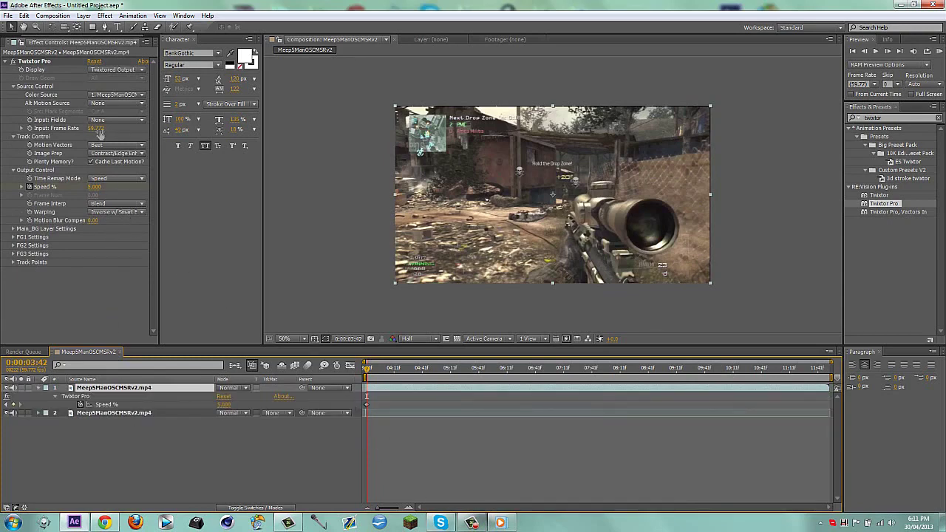
{"action": "left_click", "coordinate": [4, 43]}
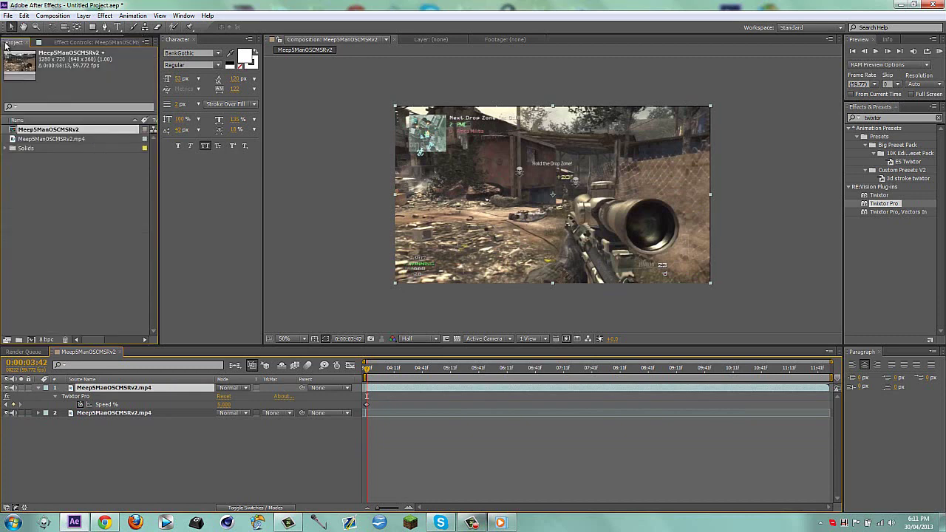
{"action": "left_click", "coordinate": [69, 43]}
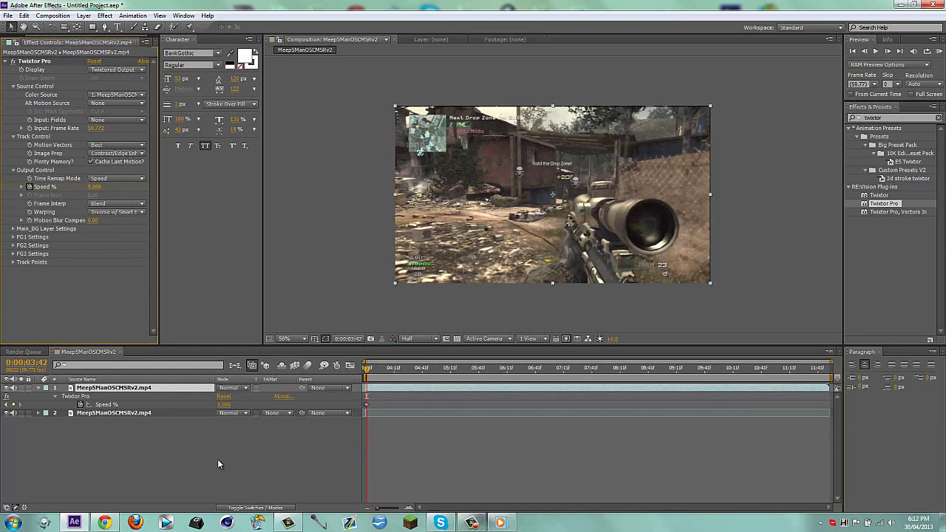
{"action": "left_click", "coordinate": [264, 446]}
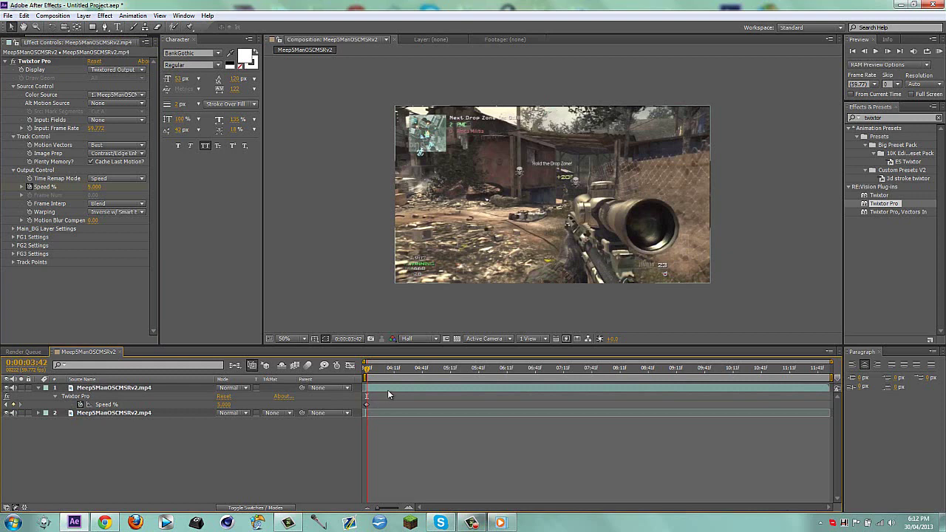
Add an adjustment layer above the clips and draw a closed Pen tool mask on it around the sniper rifle and hands
{"action": "left_click", "coordinate": [387, 390]}
{"action": "key", "text": "ctrl+alt+y"}
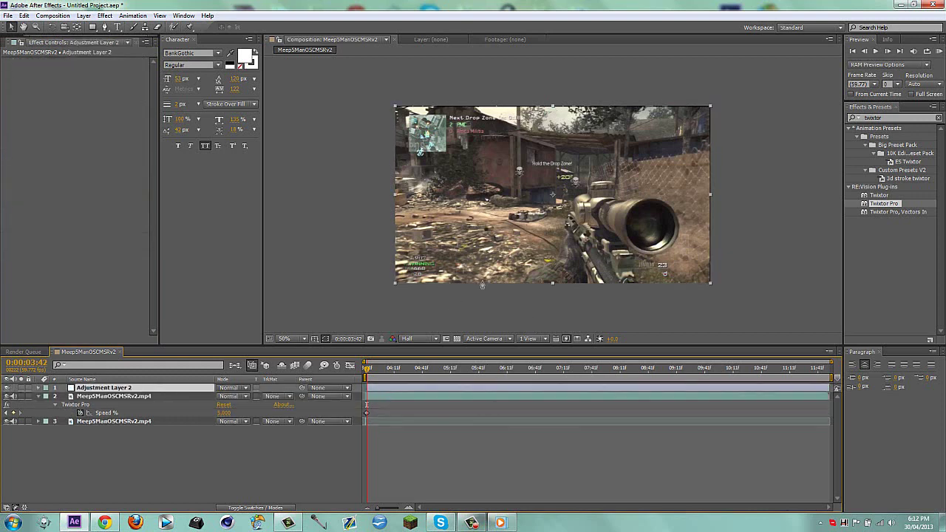
{"action": "key", "text": "g"}
{"action": "left_click", "coordinate": [515, 293]}
{"action": "left_click", "coordinate": [524, 264]}
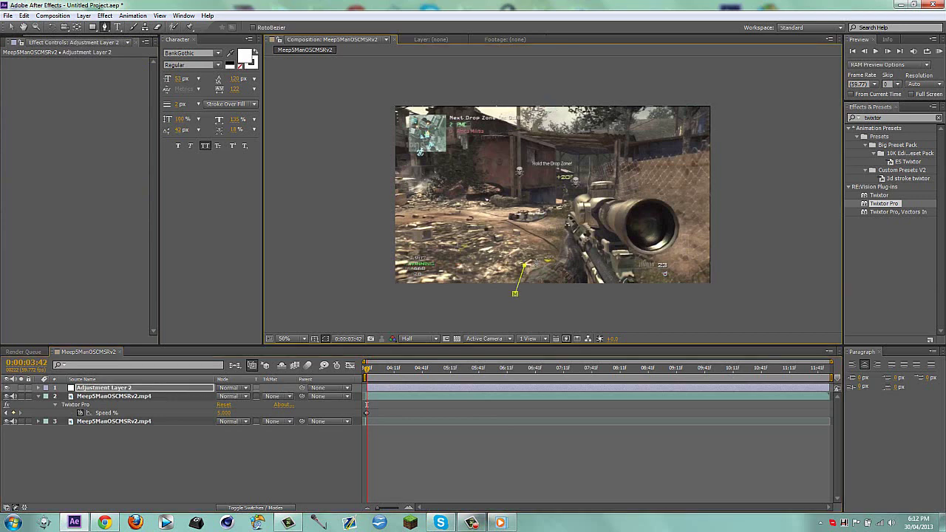
{"action": "left_click", "coordinate": [547, 257]}
{"action": "left_click", "coordinate": [551, 232]}
{"action": "left_click", "coordinate": [563, 204]}
{"action": "left_click", "coordinate": [569, 190]}
{"action": "left_click", "coordinate": [587, 176]}
{"action": "left_click", "coordinate": [612, 175]}
{"action": "left_click", "coordinate": [628, 189]}
{"action": "left_click", "coordinate": [657, 196]}
{"action": "left_click", "coordinate": [681, 207]}
{"action": "left_click", "coordinate": [685, 238]}
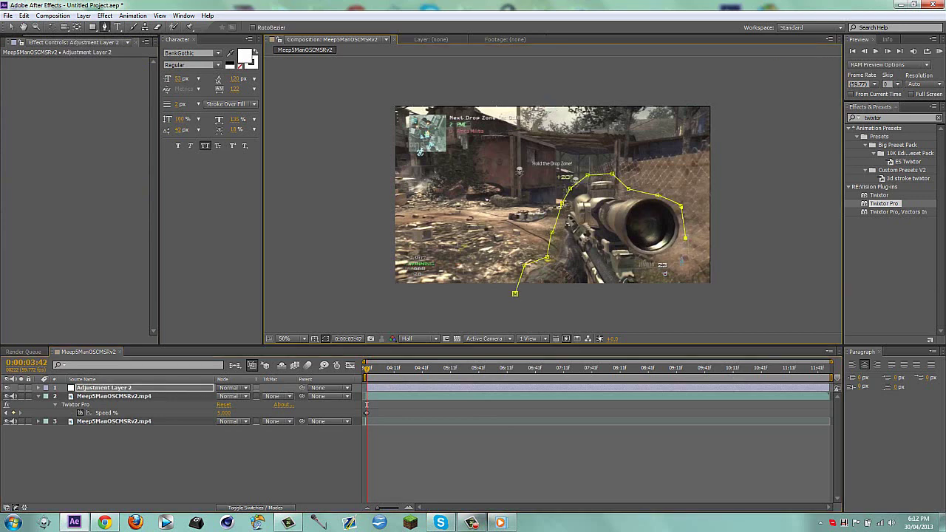
{"action": "left_click", "coordinate": [680, 257]}
{"action": "left_click", "coordinate": [654, 264]}
{"action": "left_click", "coordinate": [646, 275]}
{"action": "left_click", "coordinate": [660, 292]}
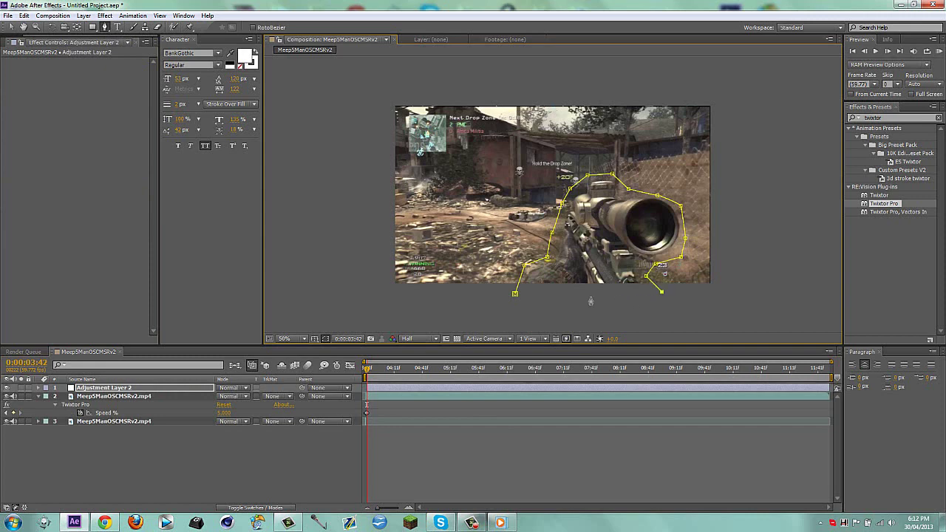
{"action": "left_click", "coordinate": [516, 294]}
{"action": "key", "text": "v"}
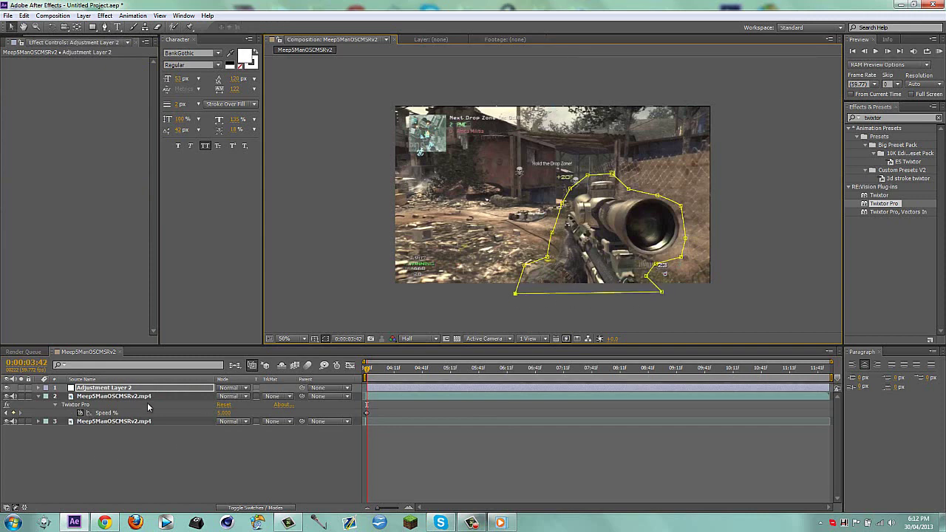
Reveal the adjustment layer's Mask Path and start keyframing it at 0:00:03:42
{"action": "key", "text": "m"}
{"action": "left_click", "coordinate": [69, 413]}
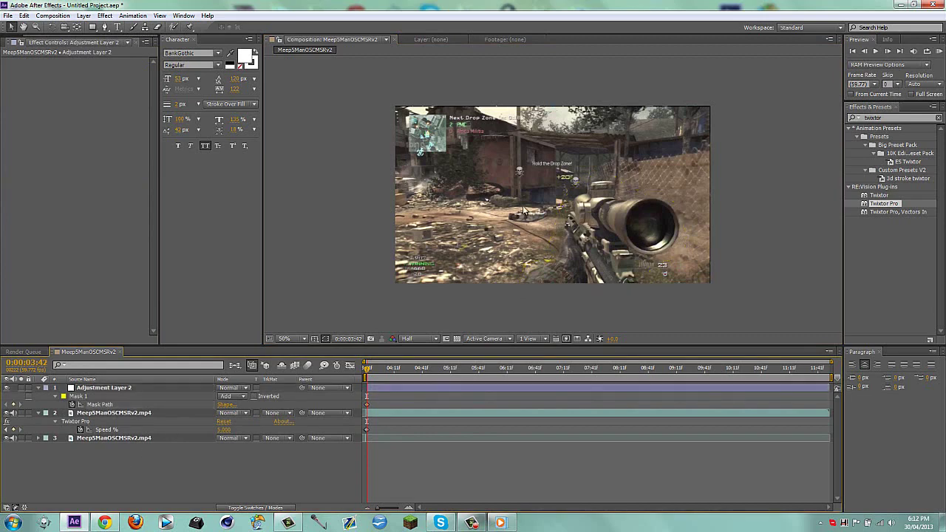
{"action": "left_click", "coordinate": [411, 387]}
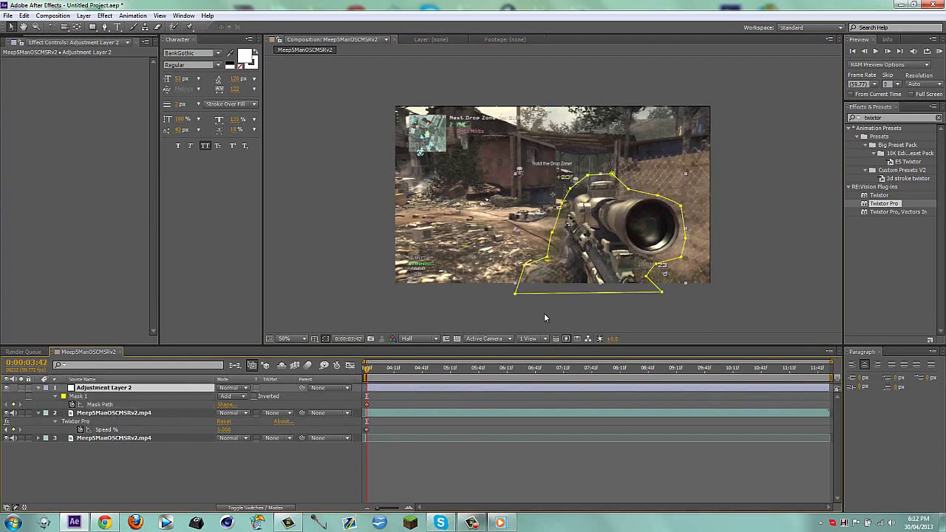
{"action": "left_click", "coordinate": [302, 462]}
{"action": "left_click", "coordinate": [407, 388]}
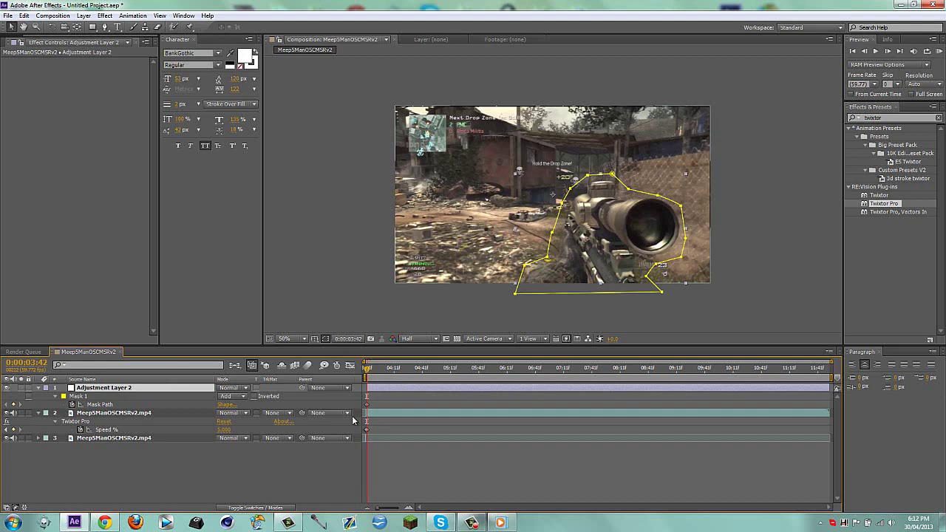
Advance ten frames to 0:00:03:52 and reshape the mask points around the hand, scope and lower edge to follow the rifle
{"action": "key", "text": "shift+Page_Down"}
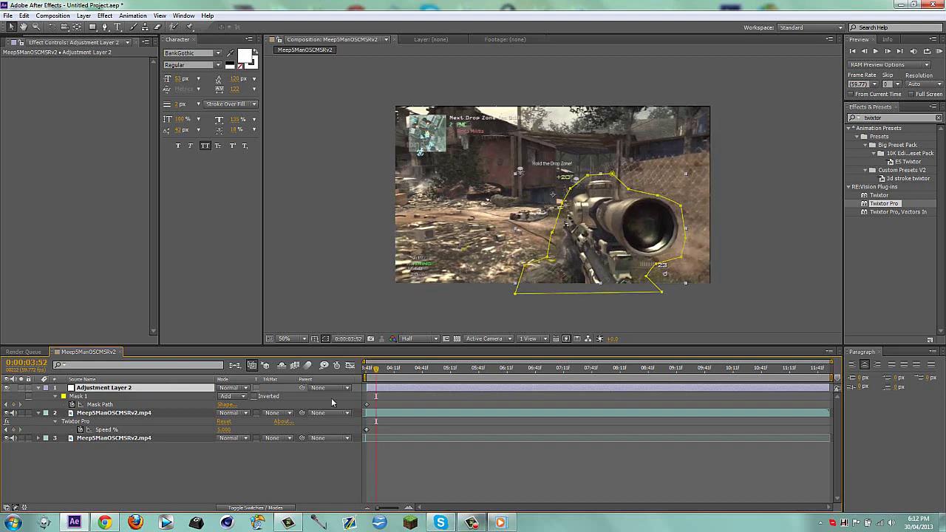
{"action": "left_click", "coordinate": [505, 327]}
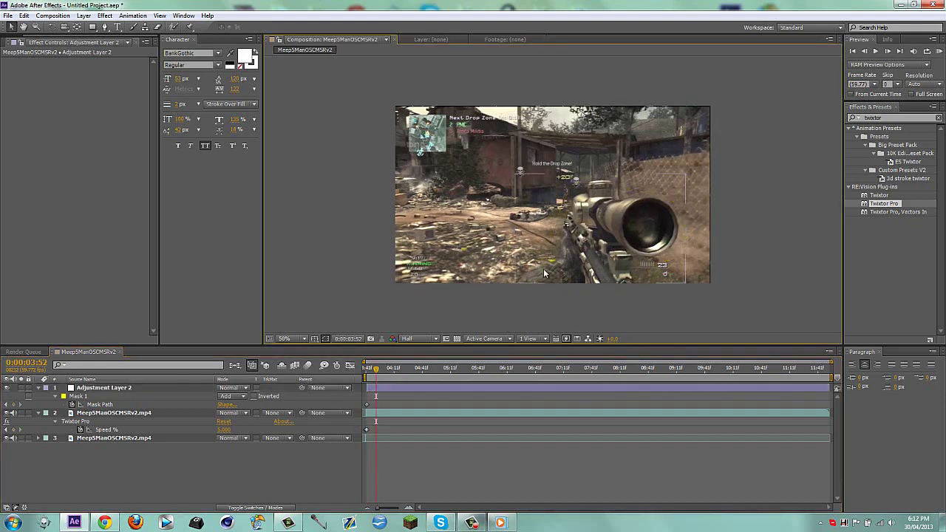
{"action": "left_click", "coordinate": [416, 388]}
{"action": "left_click_drag", "start_coordinate": [547, 258], "coordinate": [549, 249]}
{"action": "left_click_drag", "start_coordinate": [628, 188], "coordinate": [623, 188]}
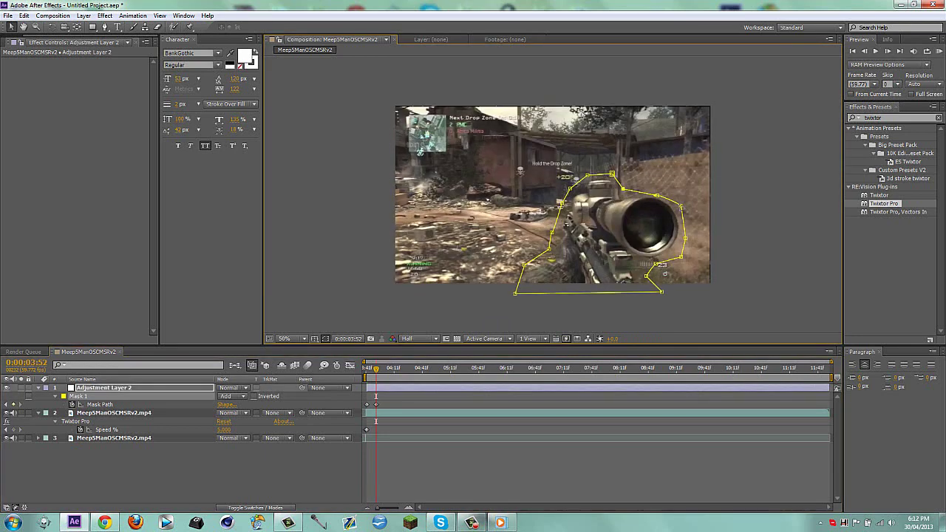
{"action": "left_click_drag", "start_coordinate": [680, 205], "coordinate": [681, 197]}
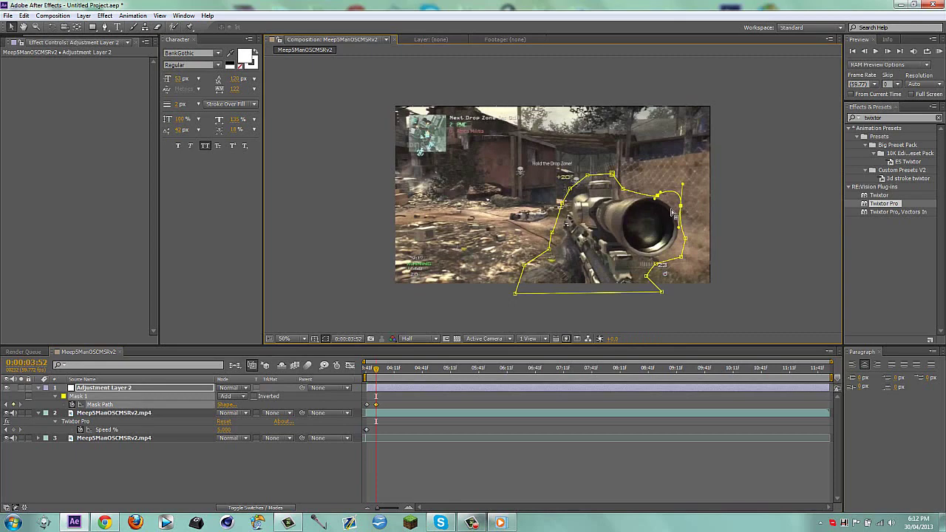
{"action": "key", "text": "ctrl+z"}
{"action": "left_click_drag", "start_coordinate": [681, 206], "coordinate": [676, 203]}
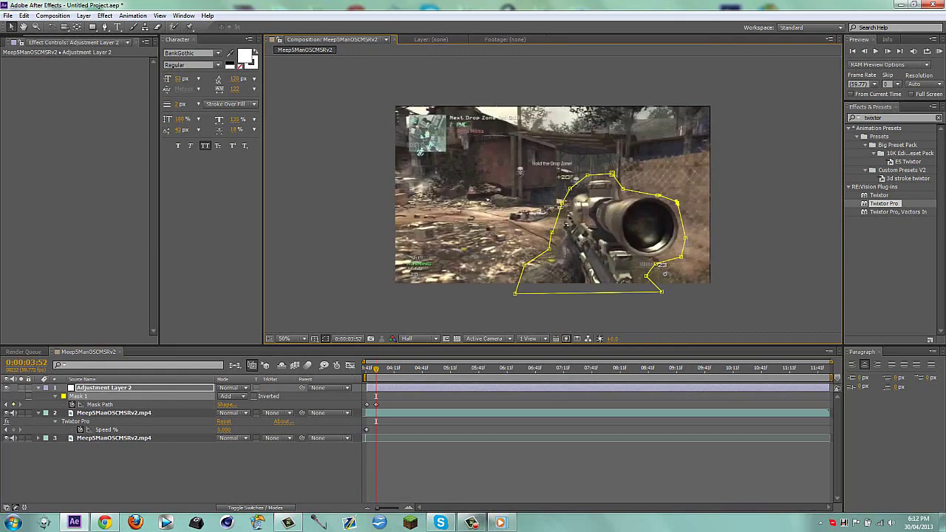
{"action": "left_click_drag", "start_coordinate": [684, 238], "coordinate": [641, 263]}
{"action": "key", "text": "ctrl+z"}
{"action": "left_click_drag", "start_coordinate": [655, 264], "coordinate": [641, 264]}
{"action": "left_click", "coordinate": [646, 275]}
Advance to 0:00:04:02 and adjust the mask points above the scope to fit the rifle
{"action": "key", "text": "shift+Page_Down"}
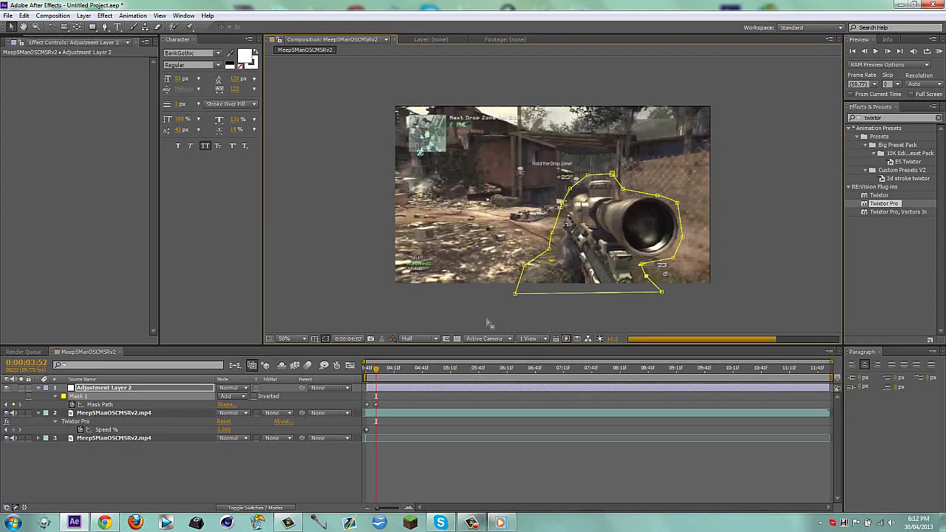
{"action": "left_click_drag", "start_coordinate": [658, 198], "coordinate": [657, 192]}
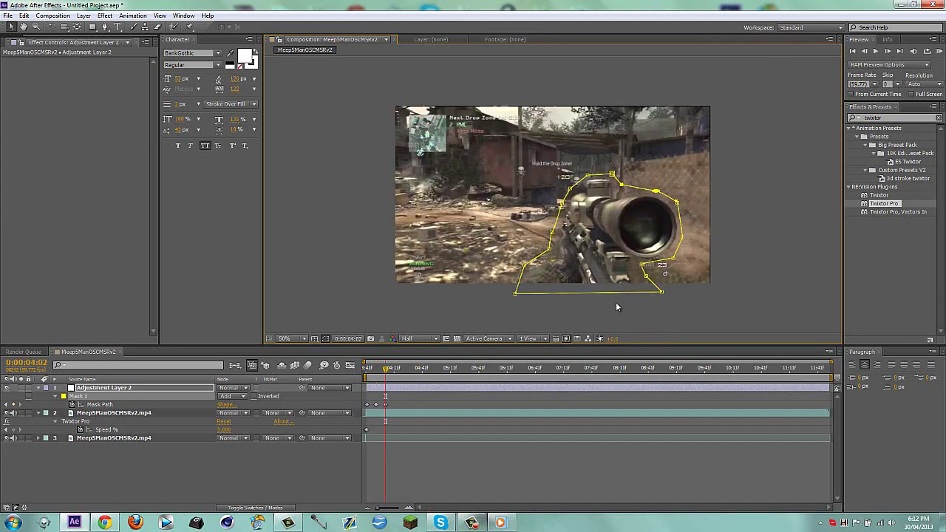
{"action": "left_click", "coordinate": [543, 275]}
Advance to 0:00:04:12 and tighten the mask's points beneath and above the scope around the rifle
{"action": "key", "text": "shift+Page_Down"}
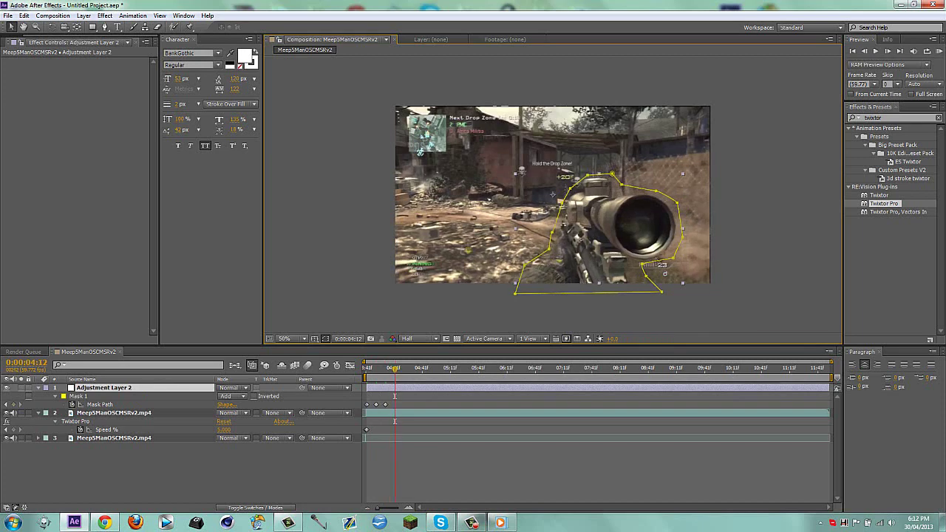
{"action": "left_click_drag", "start_coordinate": [643, 265], "coordinate": [623, 294]}
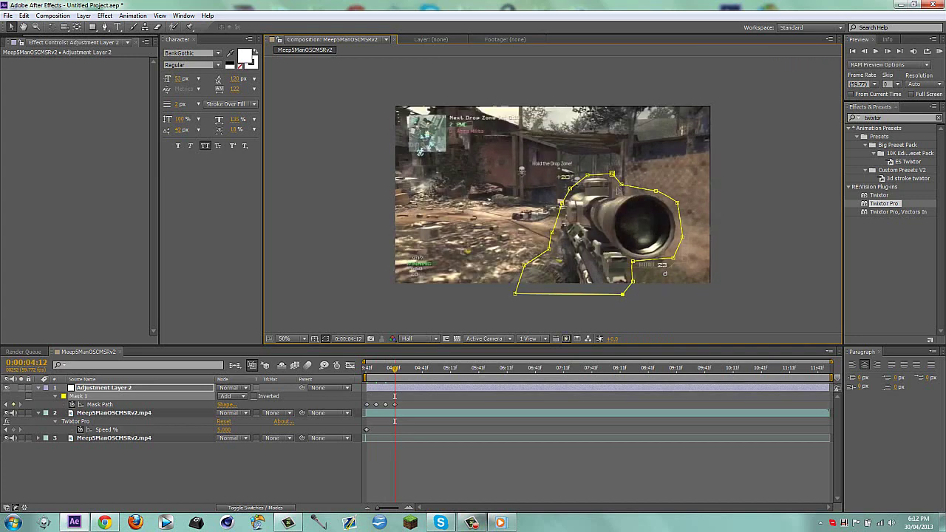
{"action": "left_click_drag", "start_coordinate": [618, 189], "coordinate": [618, 189]}
{"action": "left_click", "coordinate": [299, 470]}
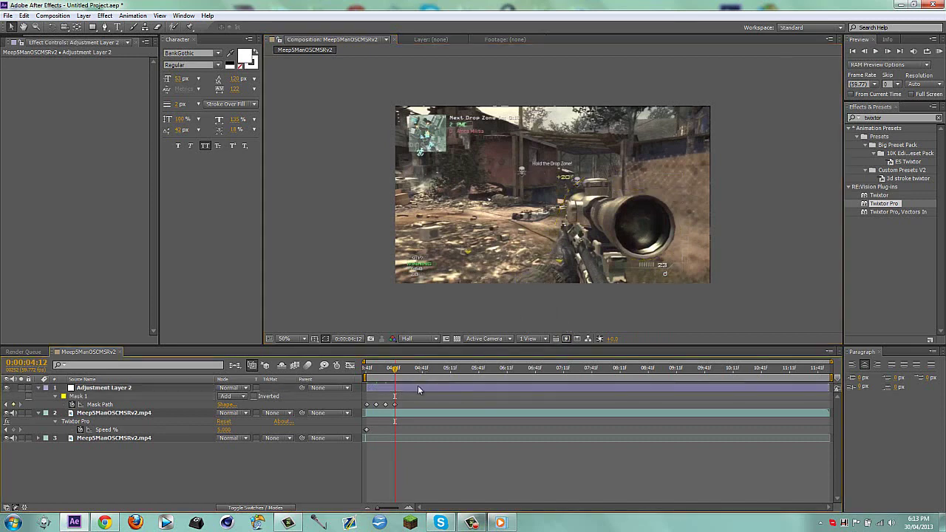
Trim the adjustment layer's end to 0:00:04:12, return to 0:00:03:42 and collapse the layer's properties
{"action": "left_click", "coordinate": [418, 386]}
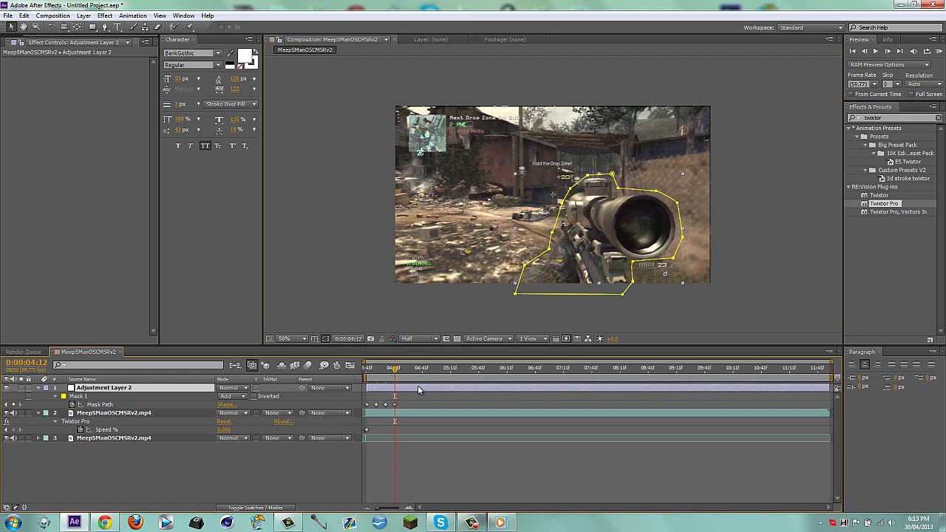
{"action": "left_click_drag", "start_coordinate": [831, 387], "coordinate": [396, 388]}
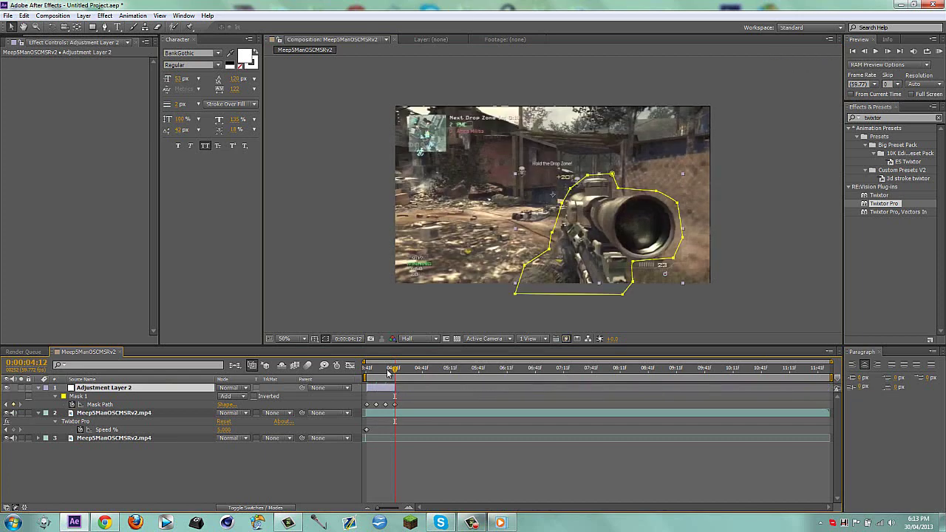
{"action": "left_click", "coordinate": [366, 369]}
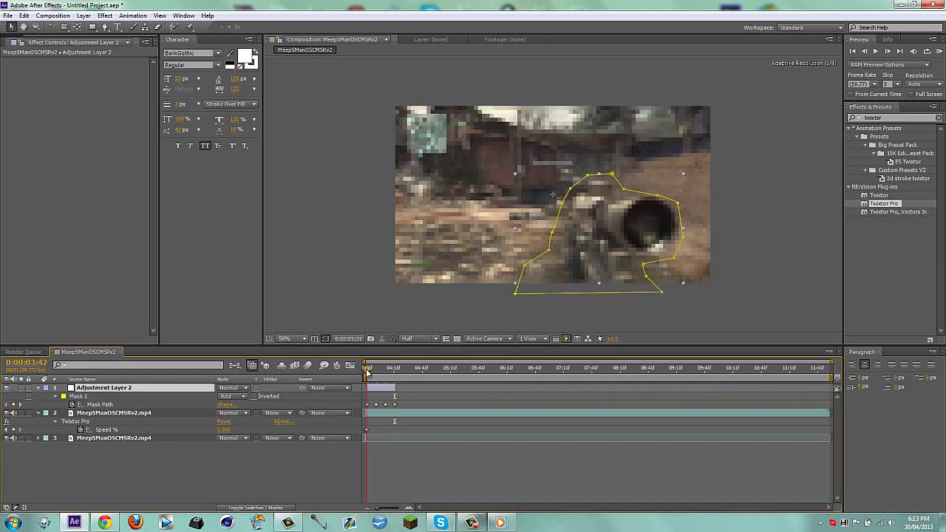
{"action": "key", "text": "u"}
{"action": "left_click", "coordinate": [200, 470]}
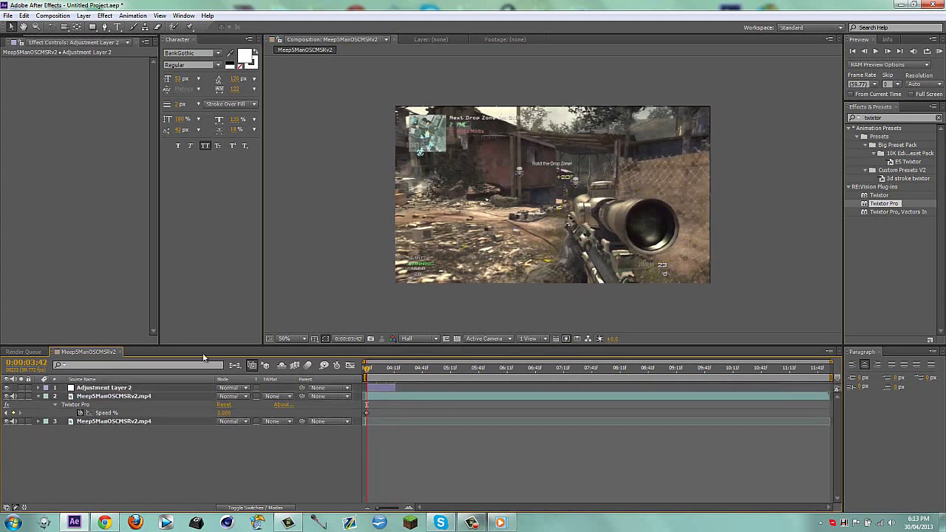
Apply the Sapphire Distort effect S_WarpChroma to Adjustment Layer 2 and set the layer's blending mode to Add
{"action": "left_click", "coordinate": [378, 385]}
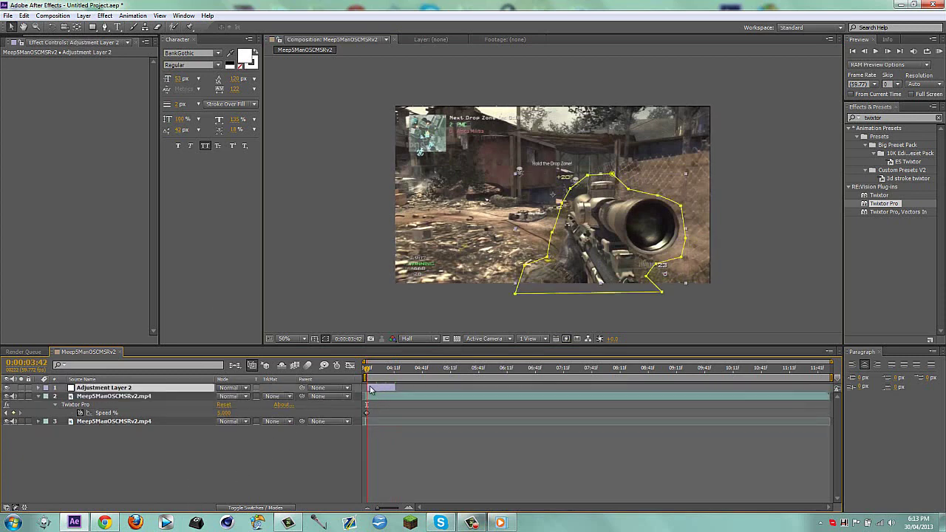
{"action": "left_click", "coordinate": [106, 16]}
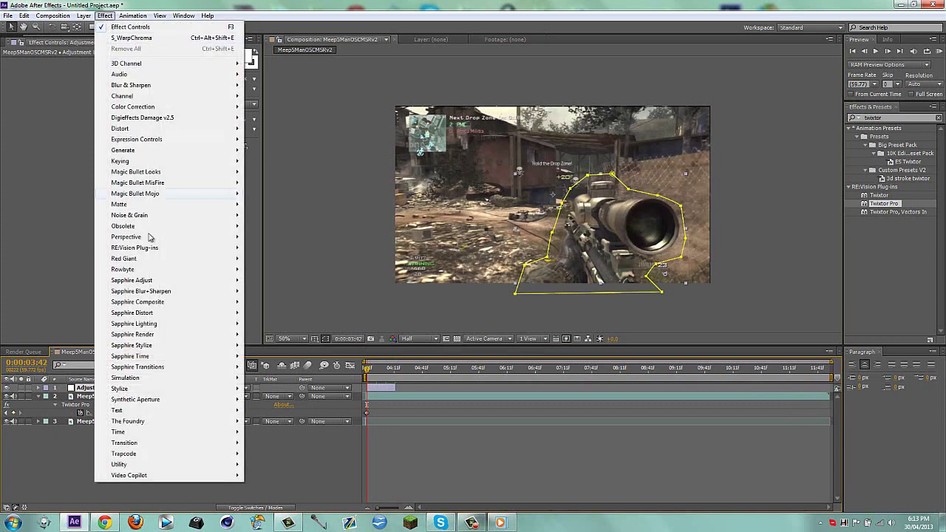
{"action": "mouse_move", "coordinate": [135, 316]}
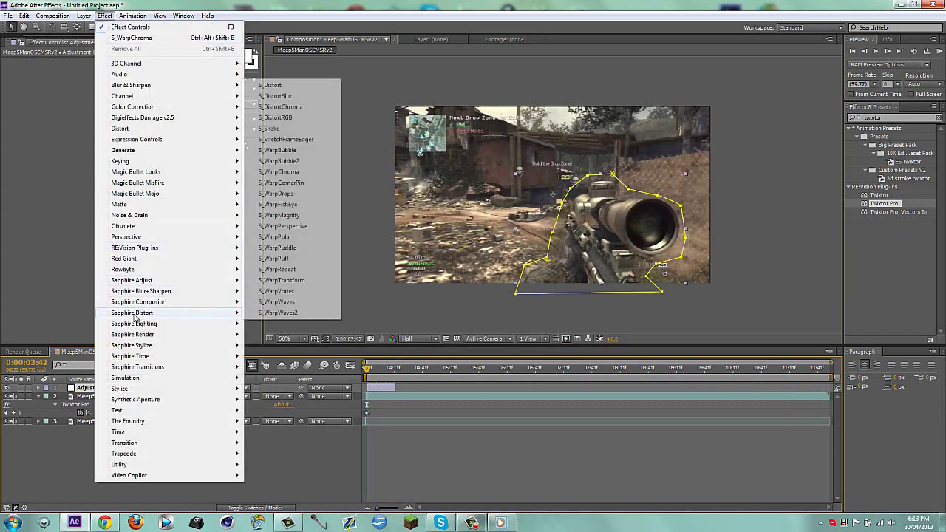
{"action": "left_click", "coordinate": [288, 174]}
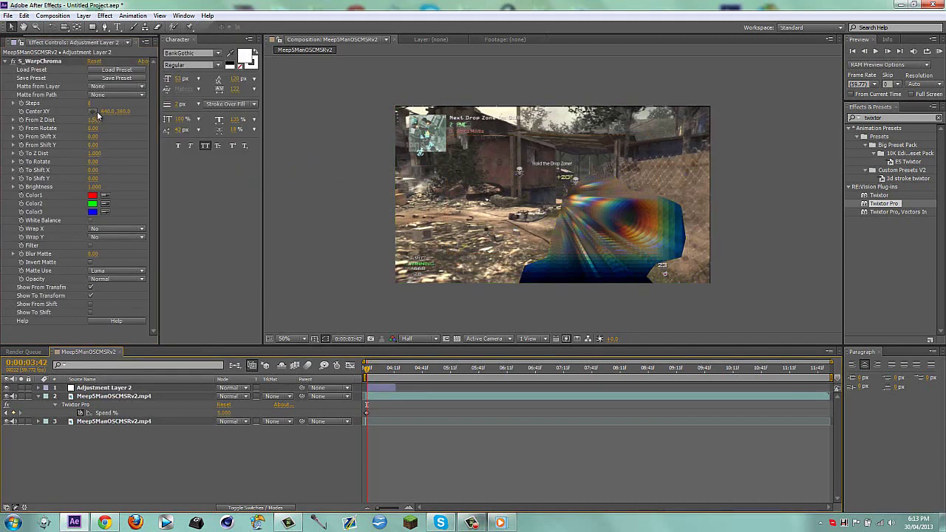
{"action": "left_click", "coordinate": [232, 388]}
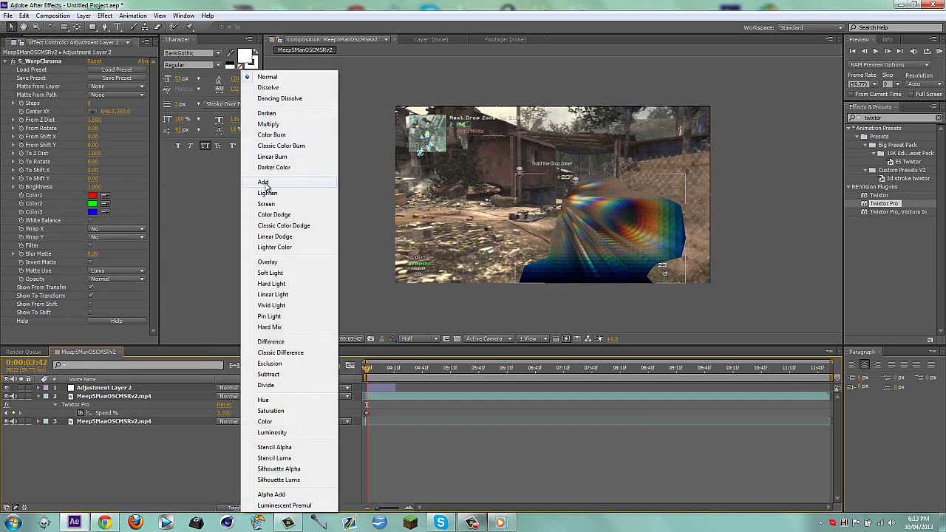
{"action": "left_click", "coordinate": [261, 183]}
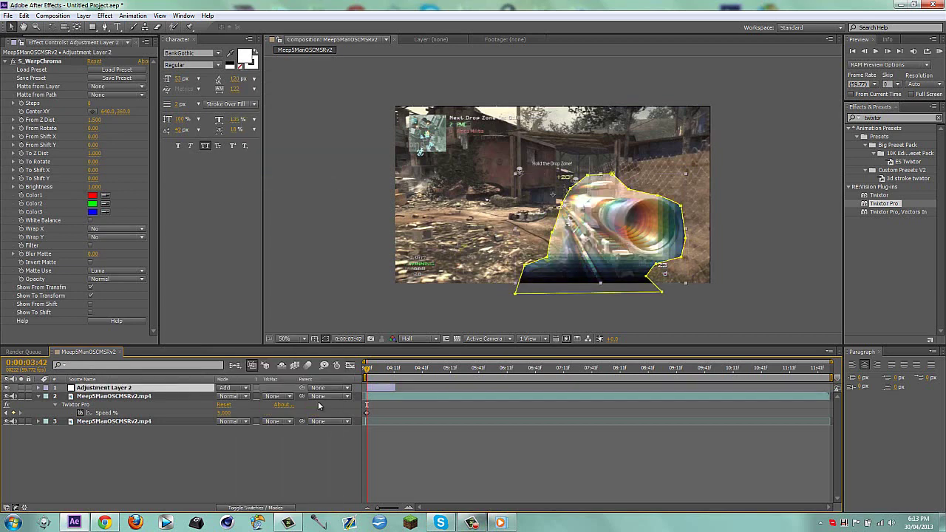
Configure S_WarpChroma with more Steps, Center XY at about 910, 772 below the rifle, and From Z Dist at 1.220
{"action": "left_click", "coordinate": [89, 103]}
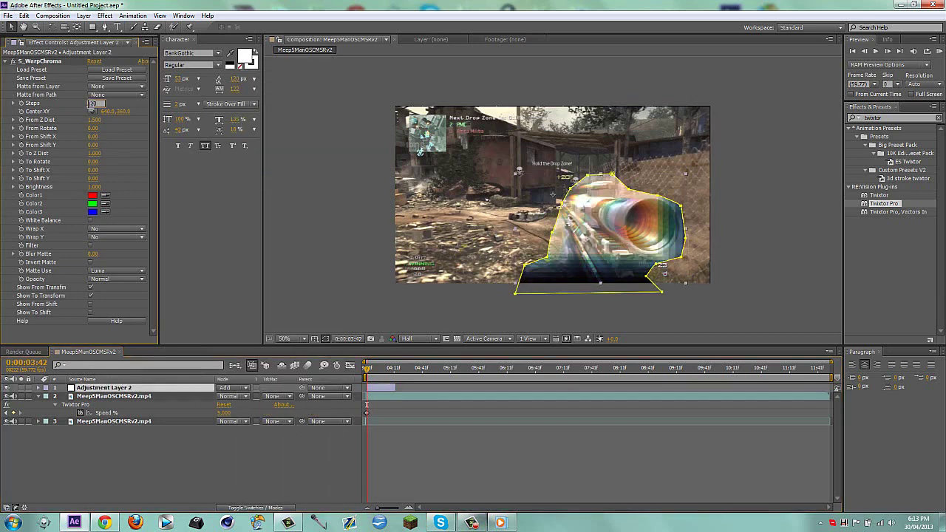
{"action": "key", "text": "Return"}
{"action": "left_click", "coordinate": [93, 111]}
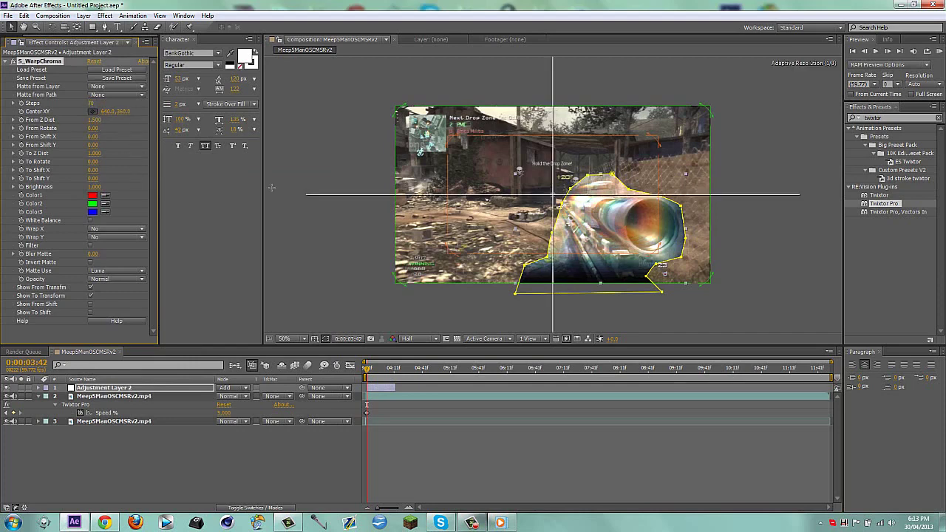
{"action": "left_click", "coordinate": [625, 305]}
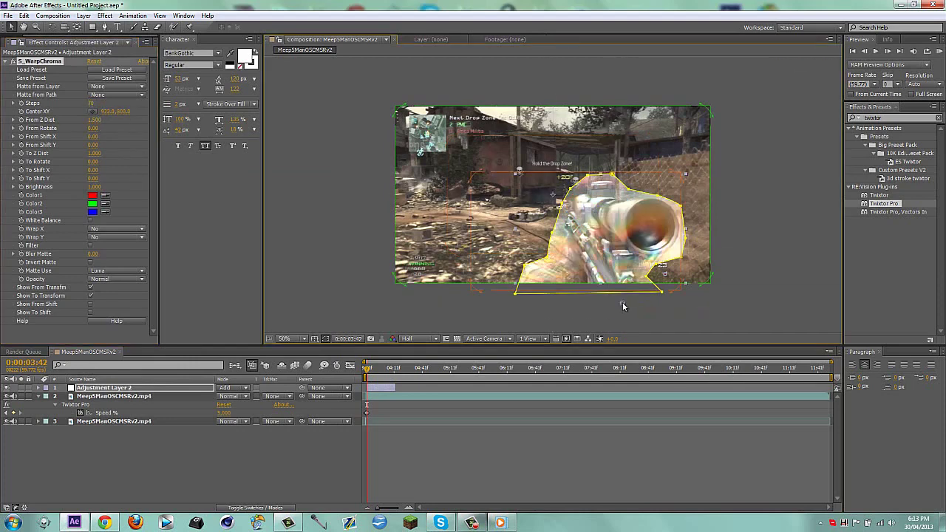
{"action": "left_click", "coordinate": [250, 458]}
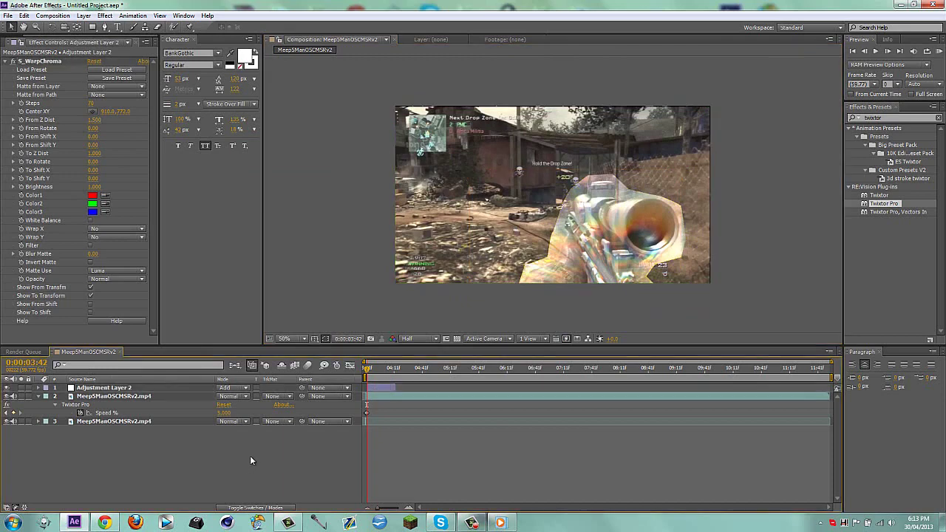
{"action": "mouse_move", "coordinate": [95, 120]}
{"action": "left_mouse_down"}
{"action": "mouse_move", "coordinate": [43, 123]}
{"action": "mouse_move", "coordinate": [102, 125]}
{"action": "left_mouse_up"}
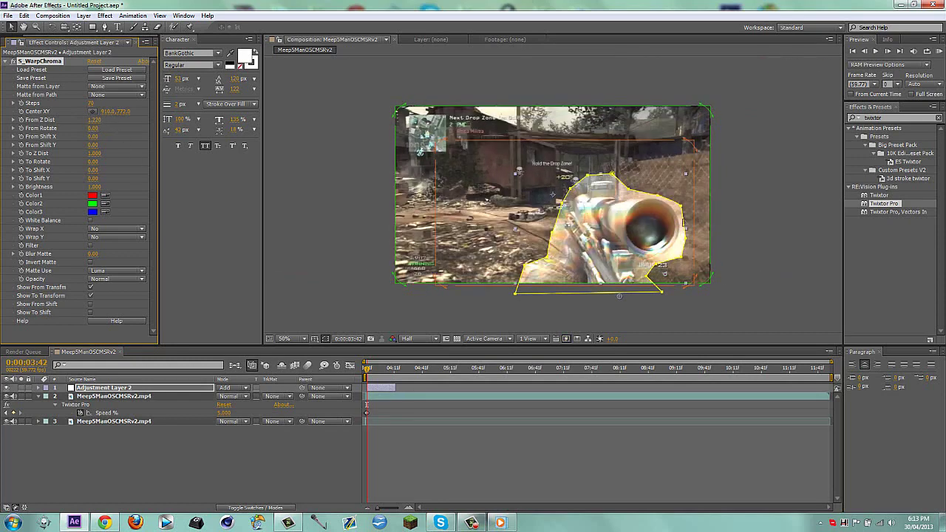
{"action": "left_click", "coordinate": [150, 480]}
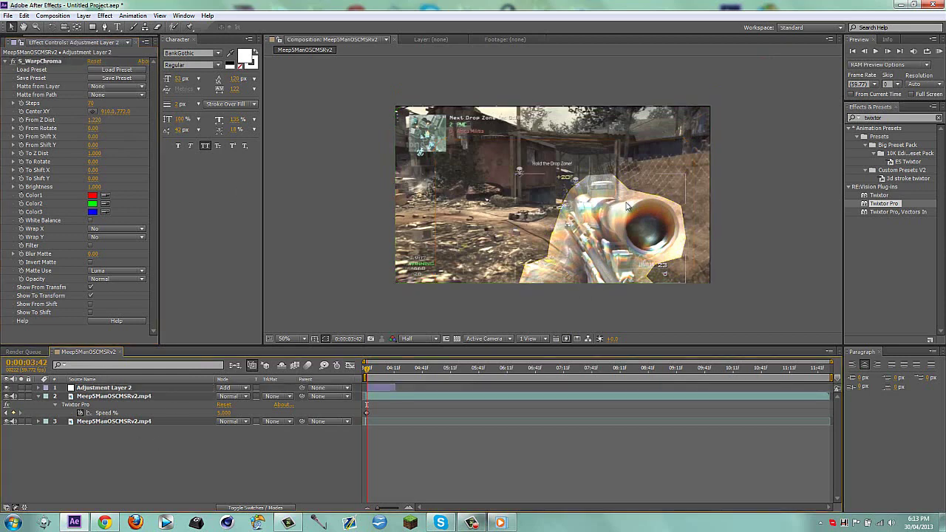
Reveal the mask properties of Adjustment Layer 2 and set Mask 1's expansion to 40 pixels
{"action": "left_click", "coordinate": [147, 390]}
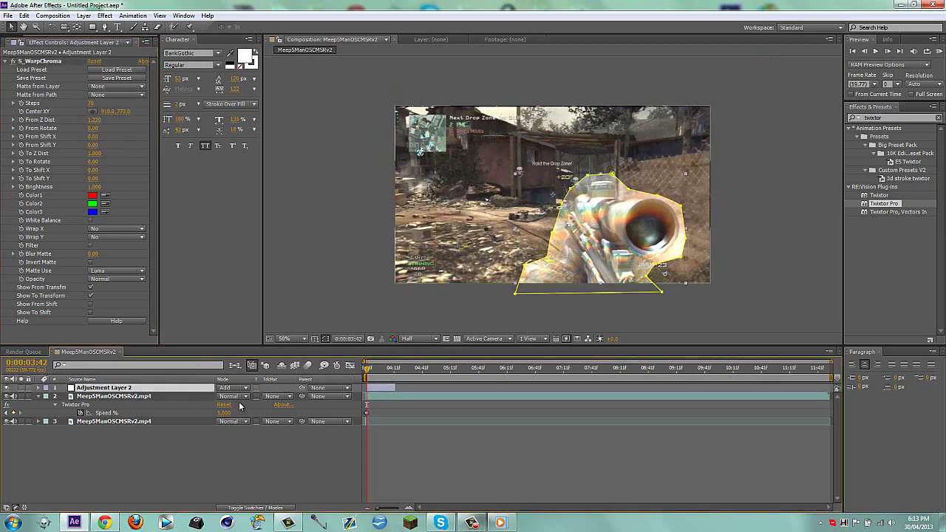
{"action": "key", "text": "f"}
{"action": "key", "text": "f"}
{"action": "key", "text": "m"}
{"action": "key", "text": "m"}
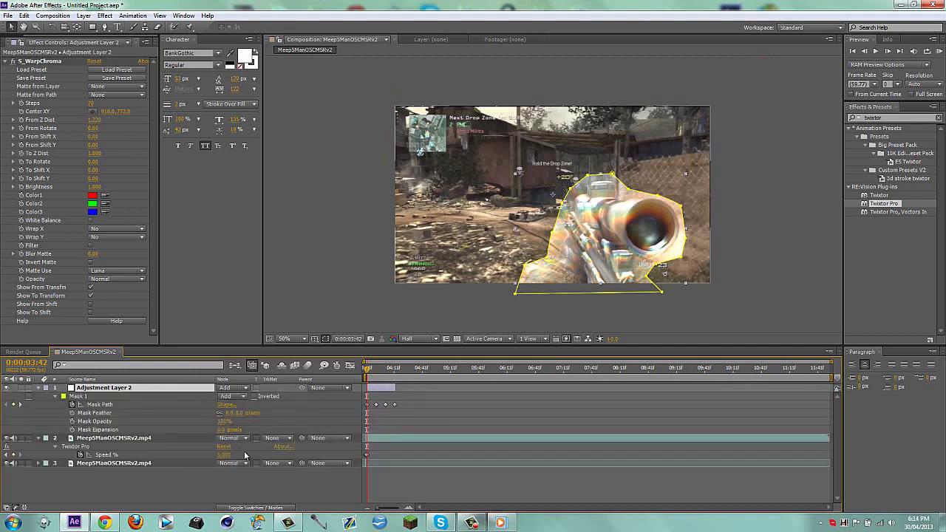
{"action": "left_click", "coordinate": [224, 429]}
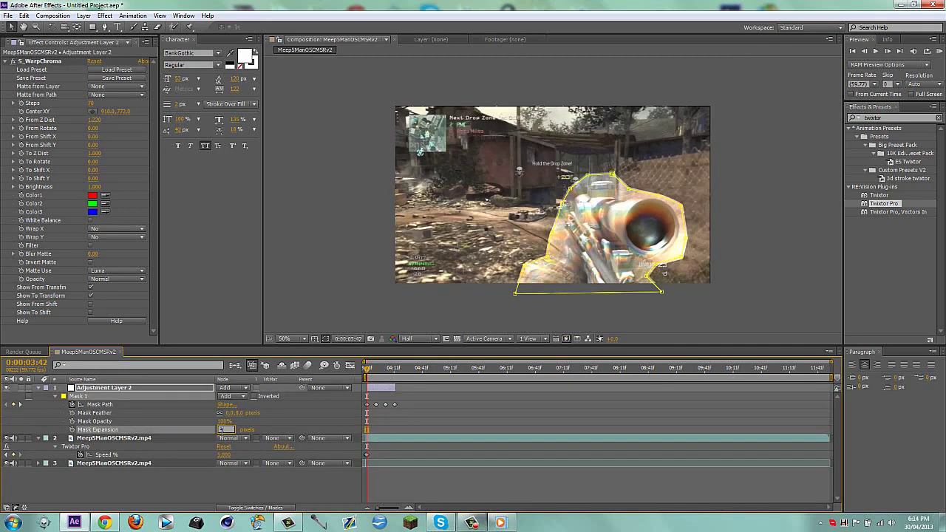
{"action": "key", "text": "Return"}
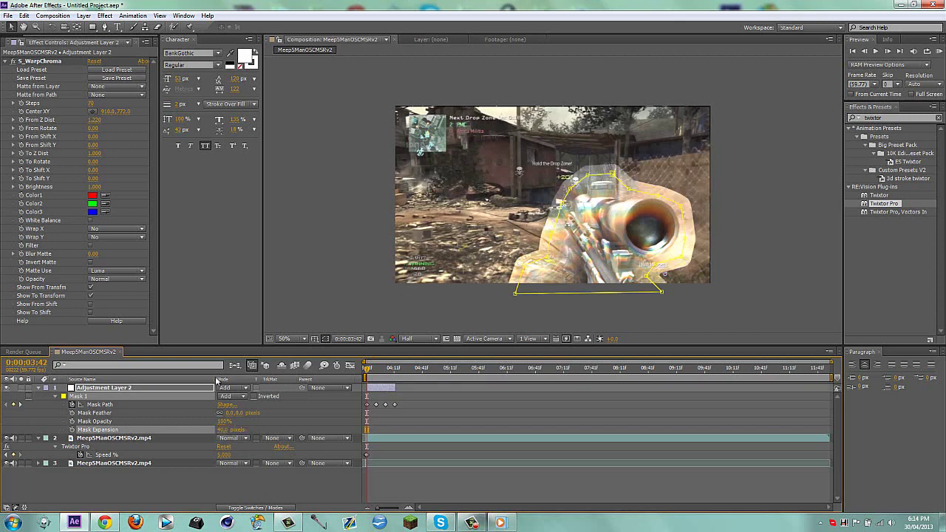
Soften Mask 1's edge by setting its feather to about 185 pixels
{"action": "left_click", "coordinate": [219, 412]}
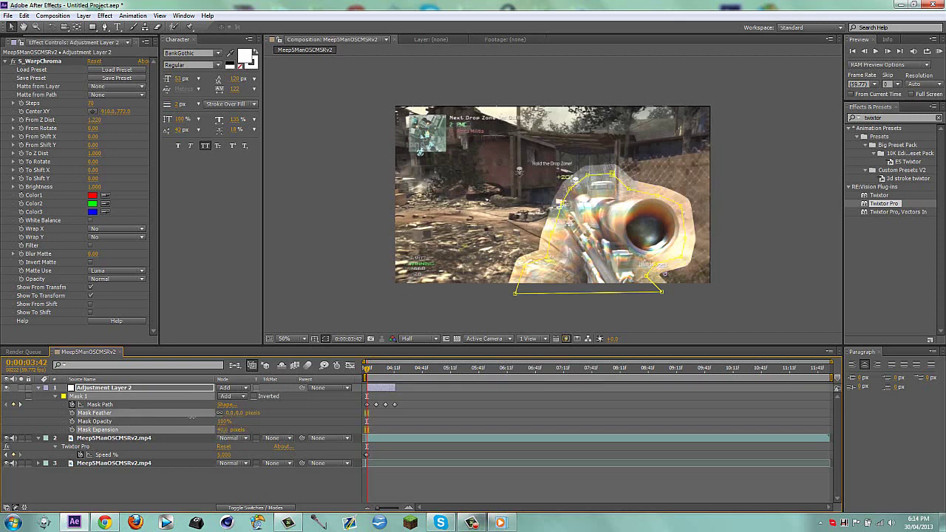
{"action": "left_click_drag", "start_coordinate": [235, 413], "coordinate": [305, 407]}
{"action": "left_click", "coordinate": [236, 482]}
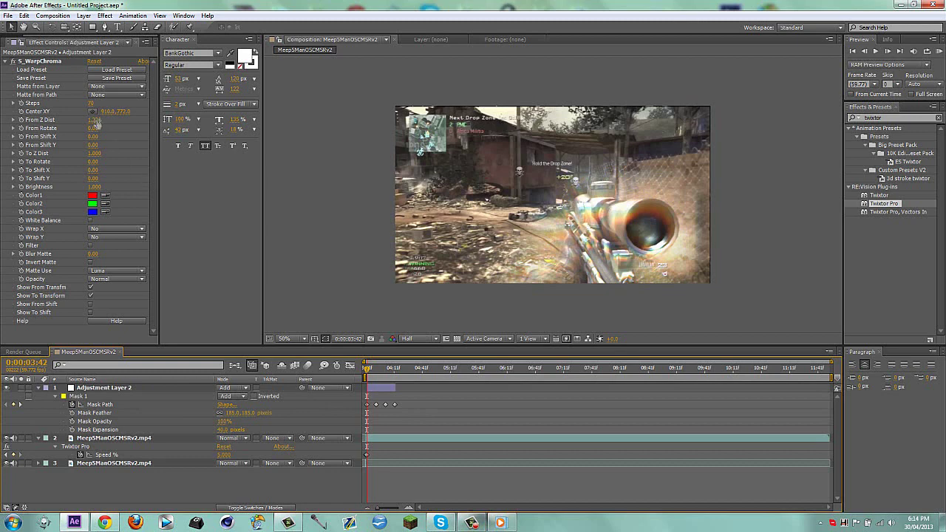
Change S_WarpChroma's Color1 to magenta
{"action": "left_click", "coordinate": [92, 195]}
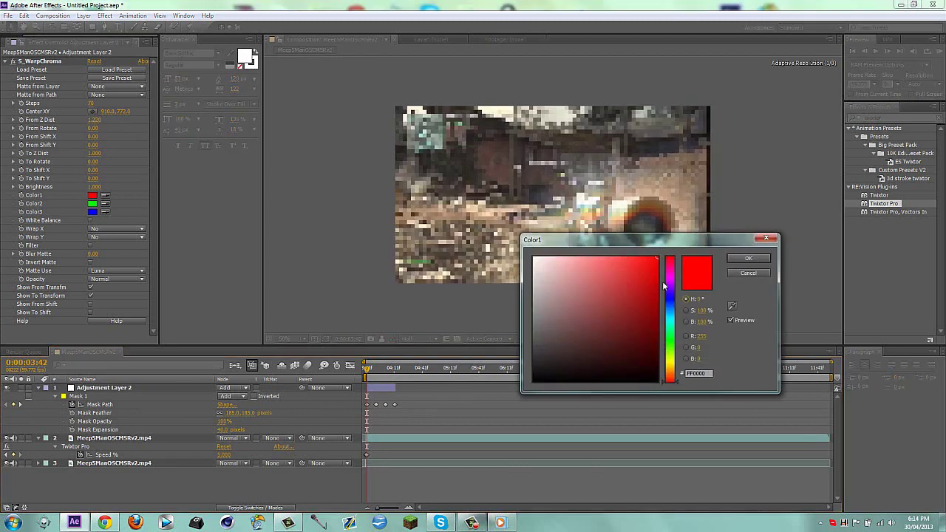
{"action": "left_click", "coordinate": [673, 279]}
{"action": "left_click", "coordinate": [748, 258]}
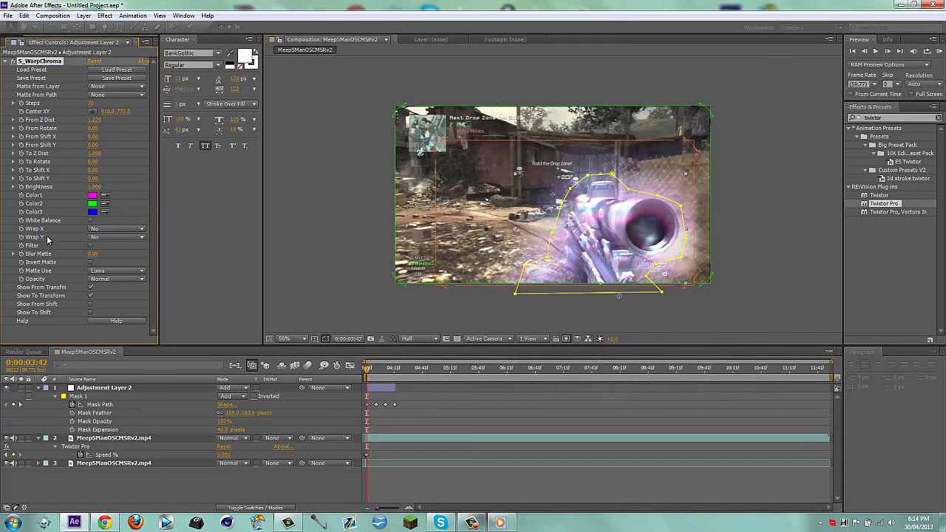
{"action": "left_click", "coordinate": [332, 481]}
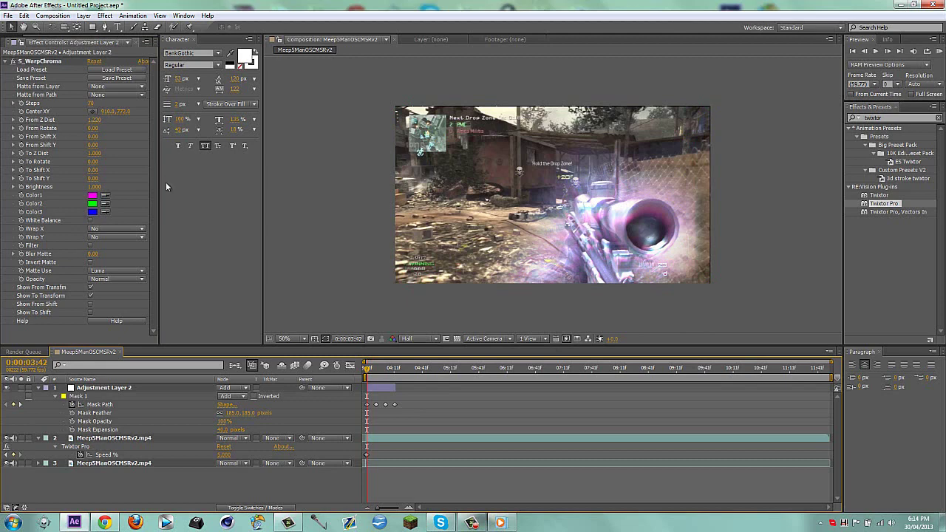
Try magenta as S_WarpChroma's Color2, and undo that color change
{"action": "left_click", "coordinate": [92, 204]}
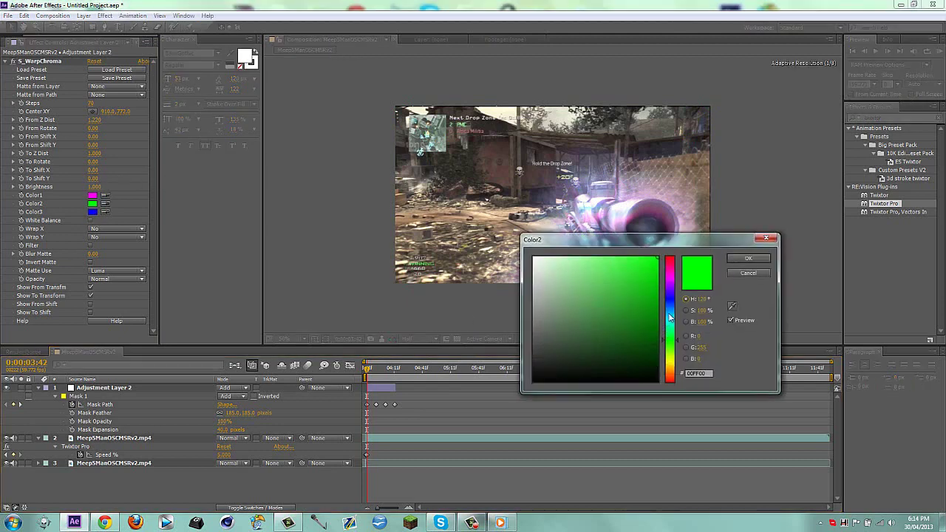
{"action": "left_click", "coordinate": [671, 286]}
{"action": "left_click", "coordinate": [670, 284]}
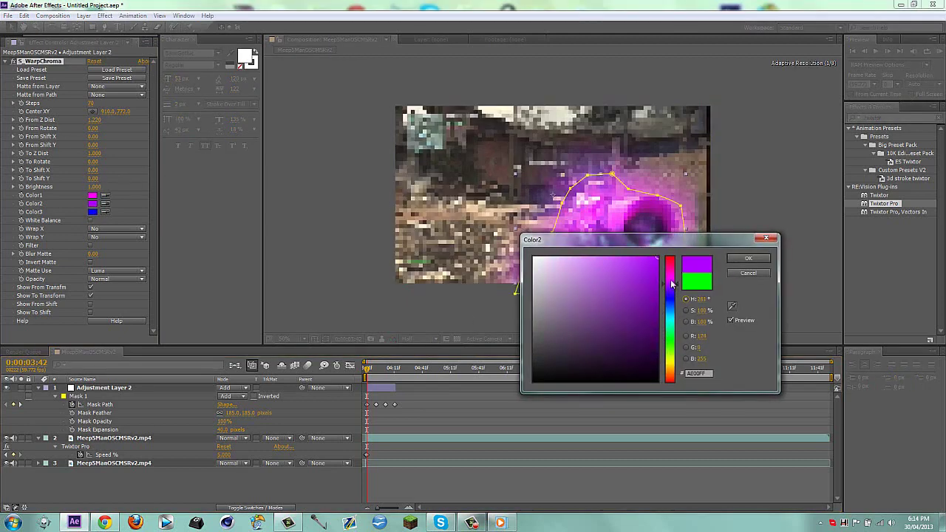
{"action": "left_click", "coordinate": [670, 280]}
{"action": "left_click", "coordinate": [748, 257]}
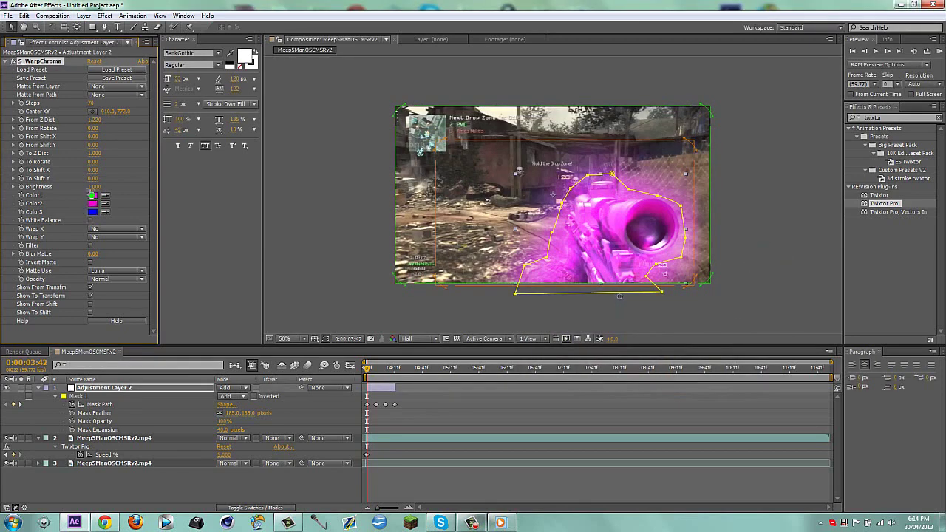
{"action": "key", "text": "ctrl+z"}
Try a pale green (AEFFAE) as S_WarpChroma's Color2
{"action": "left_click", "coordinate": [93, 203]}
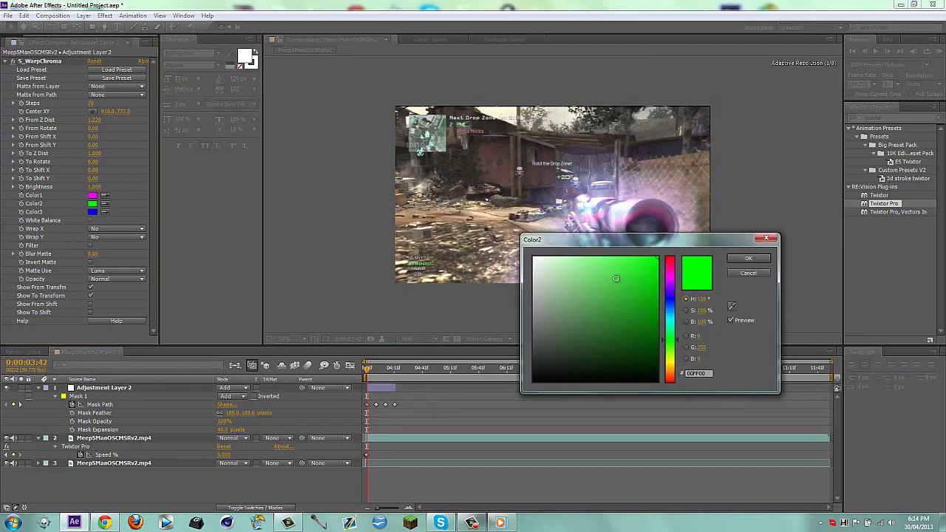
{"action": "left_click", "coordinate": [573, 257]}
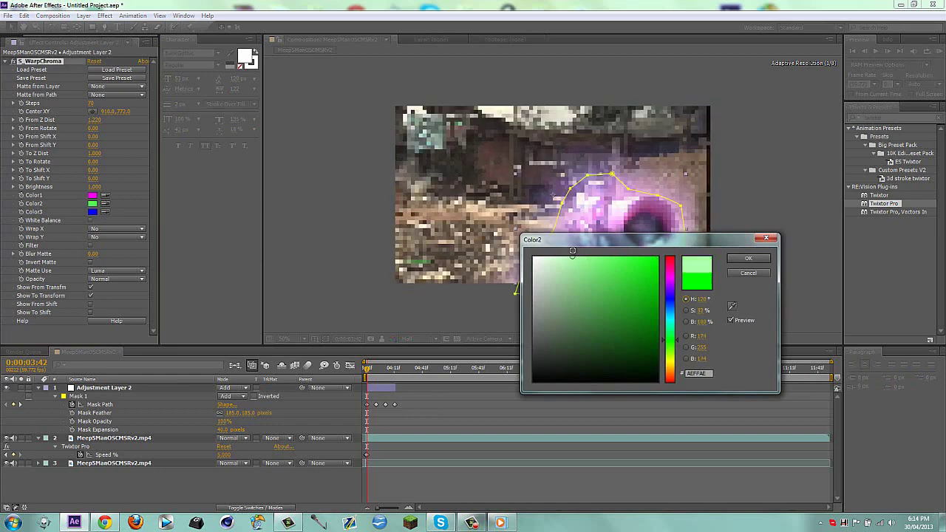
{"action": "left_click", "coordinate": [749, 258]}
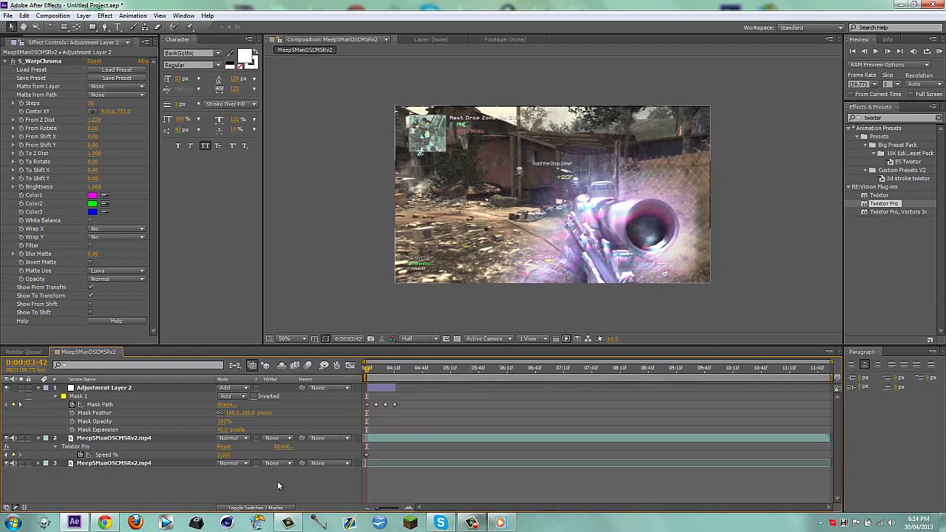
Collapse S_WarpChroma's settings, search the effects for mosaic, and apply the Stylize Mosaic effect to Adjustment Layer 2
{"action": "left_click", "coordinate": [382, 388]}
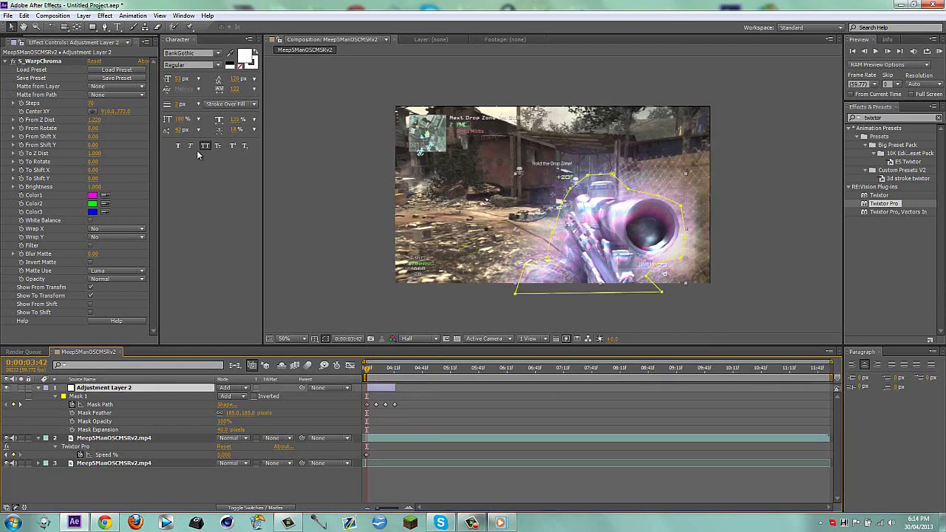
{"action": "left_click", "coordinate": [5, 60]}
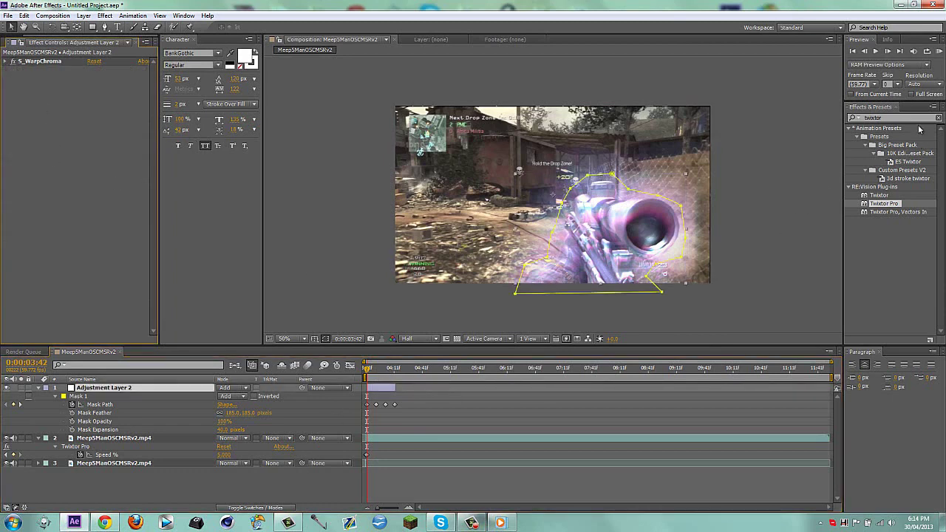
{"action": "left_click_drag", "start_coordinate": [905, 118], "coordinate": [813, 115]}
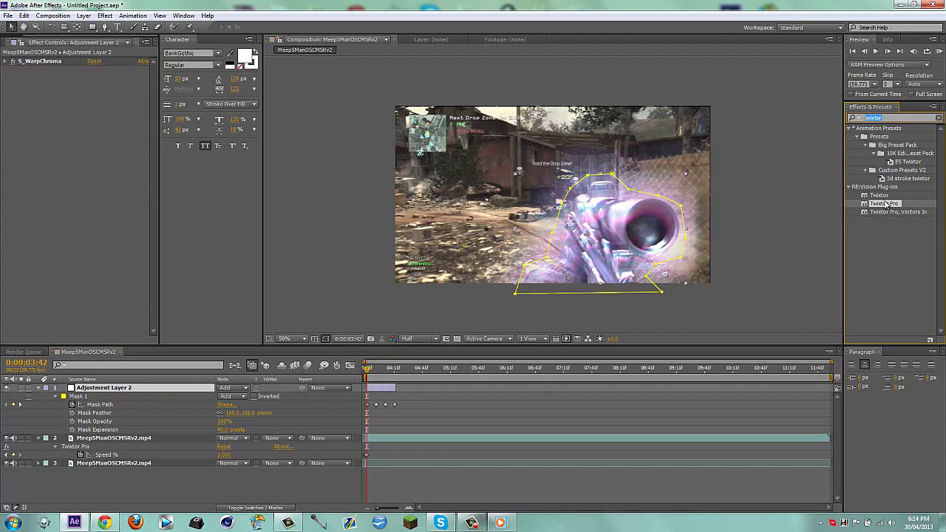
{"action": "type", "text": "mosaic"}
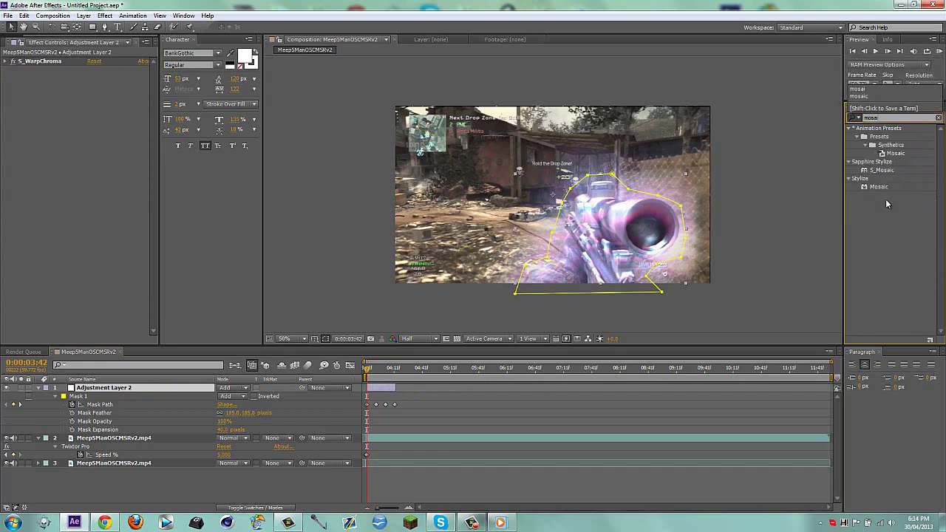
{"action": "left_click_drag", "start_coordinate": [878, 186], "coordinate": [593, 256]}
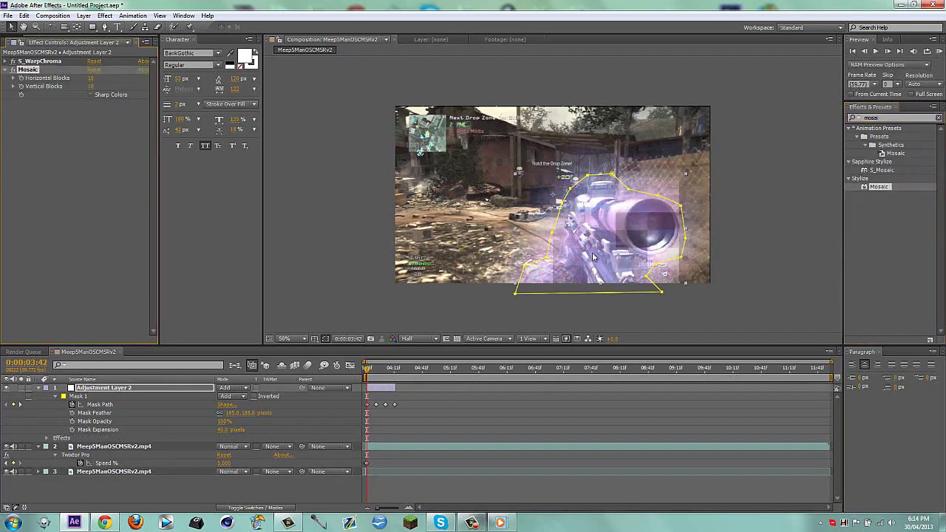
Set the Mosaic effect's Horizontal Blocks to about 814 and Vertical Blocks to about 850
{"action": "left_click", "coordinate": [166, 484]}
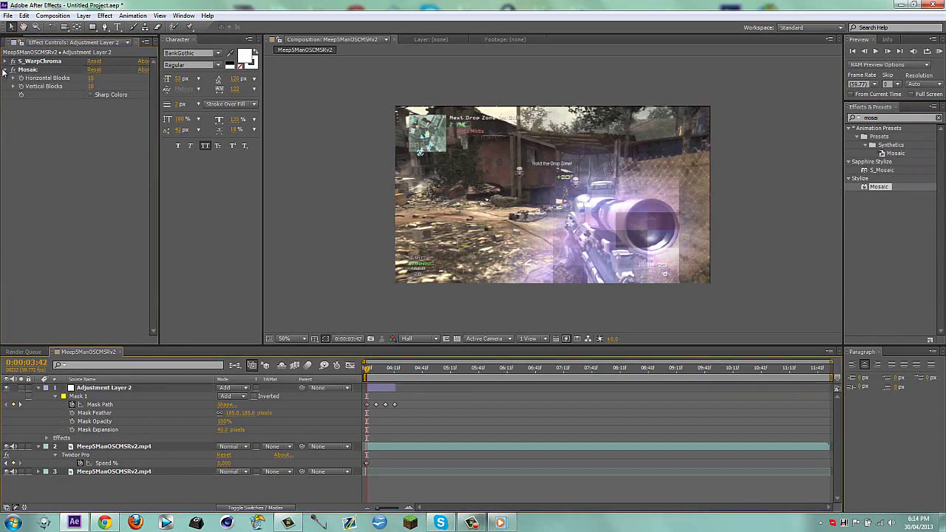
{"action": "left_click_drag", "start_coordinate": [91, 79], "coordinate": [231, 79]}
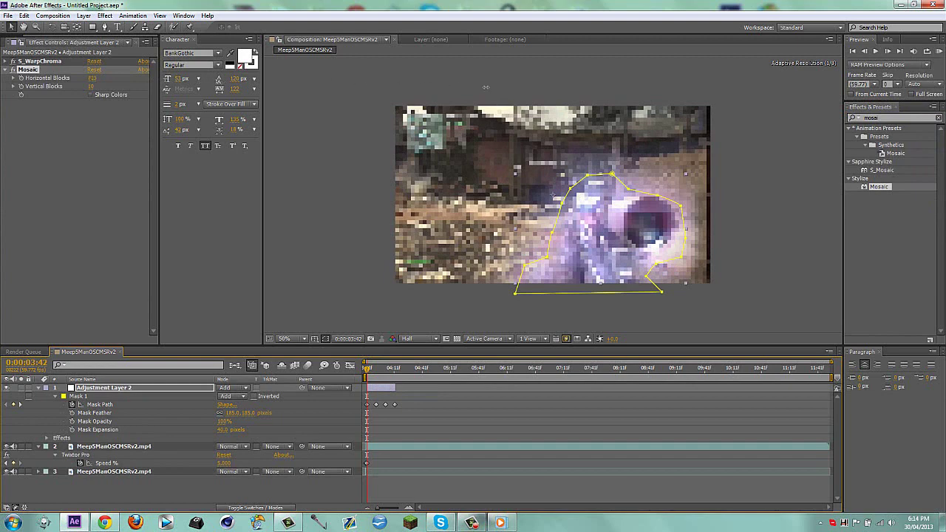
{"action": "left_click_drag", "start_coordinate": [485, 87], "coordinate": [560, 87]}
{"action": "left_click_drag", "start_coordinate": [91, 86], "coordinate": [539, 154]}
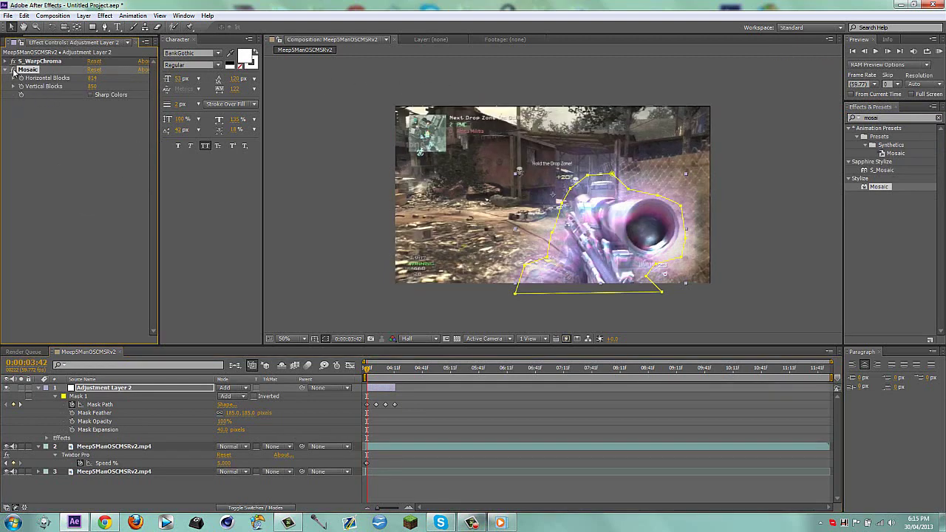
Set the composition's preview resolution to Full and toggle the Mosaic effect to compare the picture with and without it
{"action": "left_click", "coordinate": [419, 339]}
{"action": "left_click", "coordinate": [405, 356]}
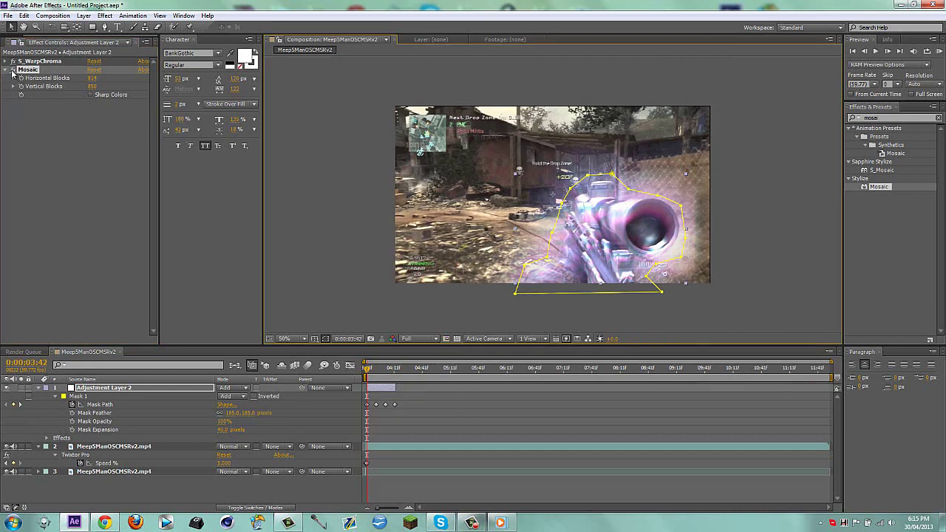
{"action": "left_click", "coordinate": [12, 71]}
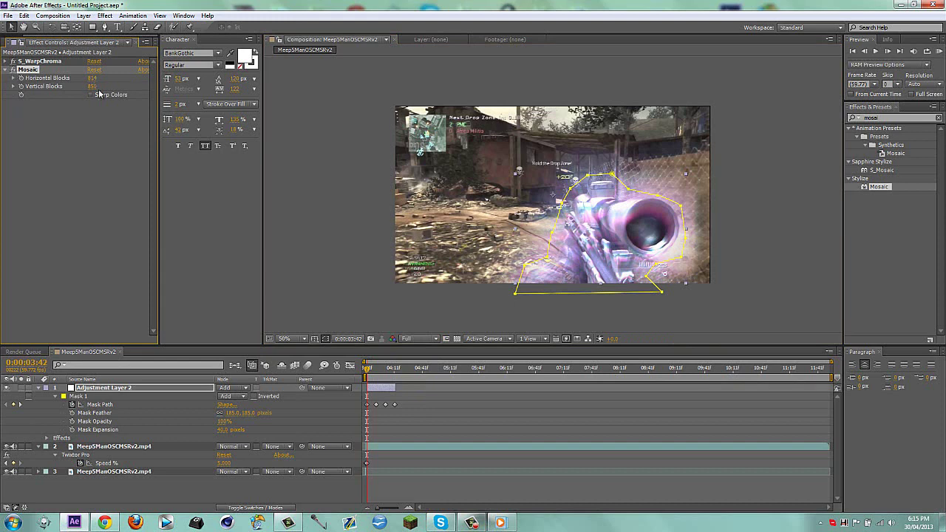
Lower the Mosaic effect's Vertical Blocks to about 171 and its Horizontal Blocks to under 600
{"action": "left_click_drag", "start_coordinate": [92, 86], "coordinate": [17, 94]}
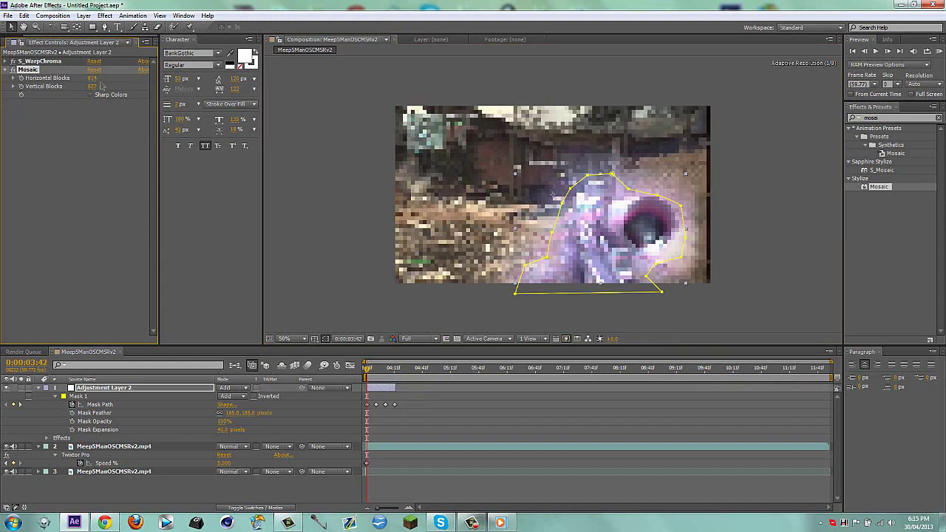
{"action": "left_click_drag", "start_coordinate": [93, 87], "coordinate": [3, 97]}
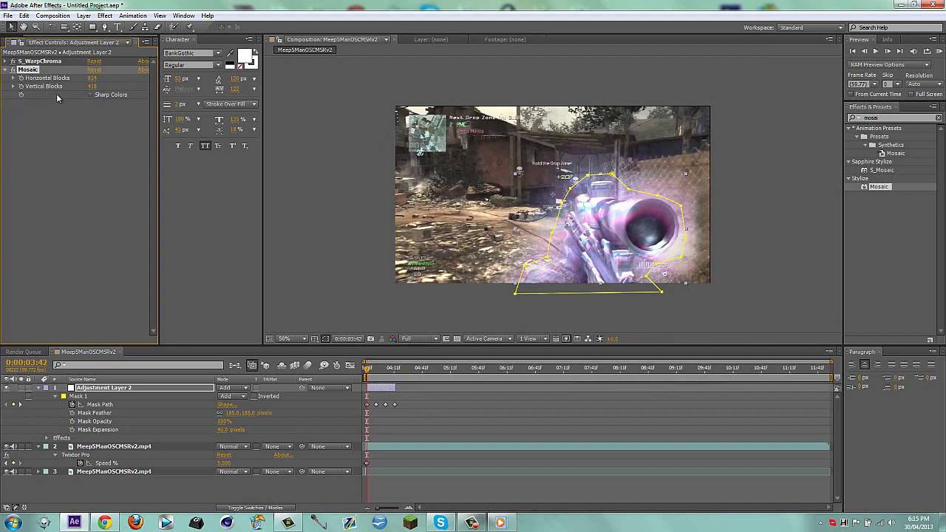
{"action": "left_click_drag", "start_coordinate": [91, 77], "coordinate": [44, 86]}
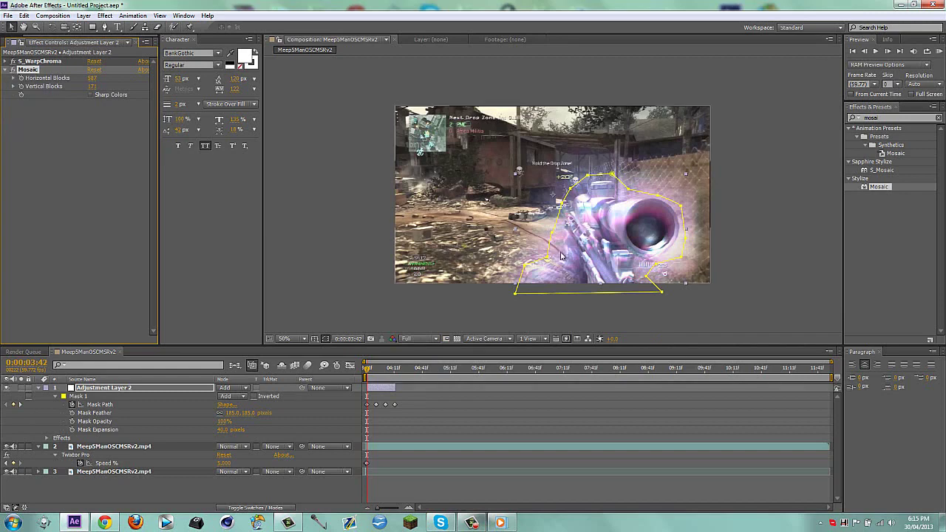
Compare the rifle up close with the S_WarpChroma and Mosaic effects switched off and on again
{"action": "scroll", "coordinate": [575, 255], "scroll_direction": "up", "scroll_amount": 2}
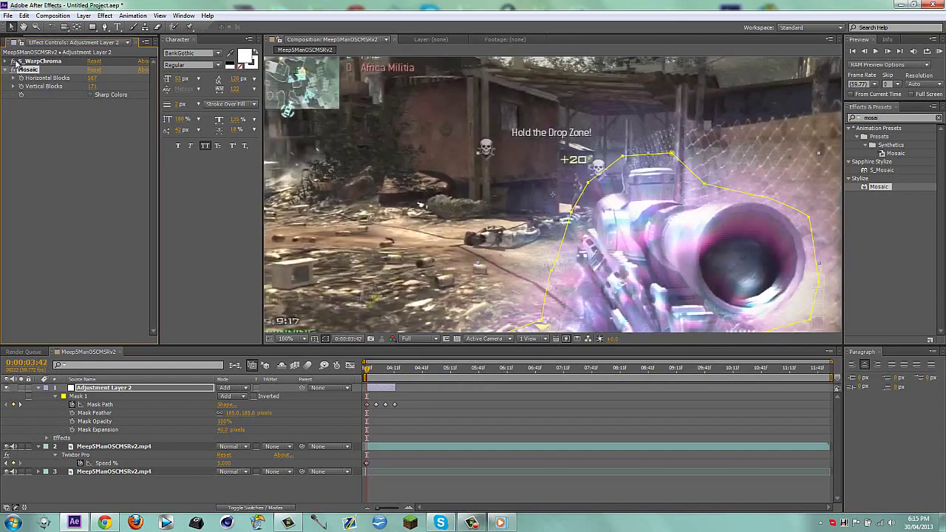
{"action": "left_click", "coordinate": [14, 62]}
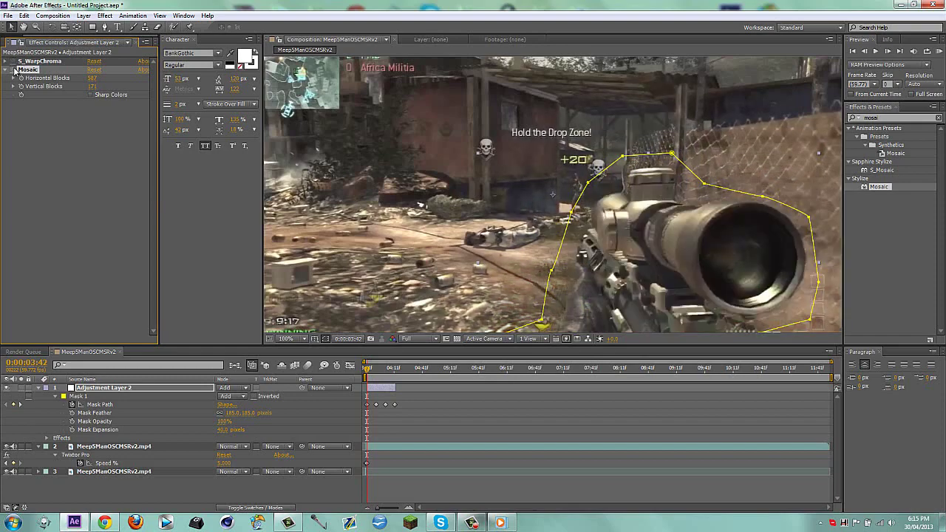
{"action": "left_click", "coordinate": [13, 61]}
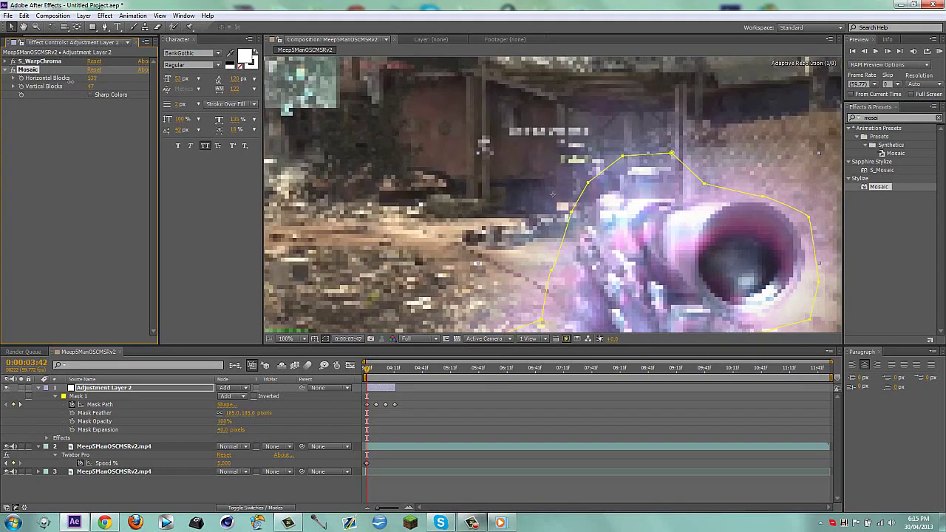
Set the Mosaic effect's Vertical Blocks to 47 and Horizontal Blocks to about 288, and check the picture without the mask outline
{"action": "scroll", "coordinate": [720, 249], "scroll_direction": "down", "scroll_amount": 2}
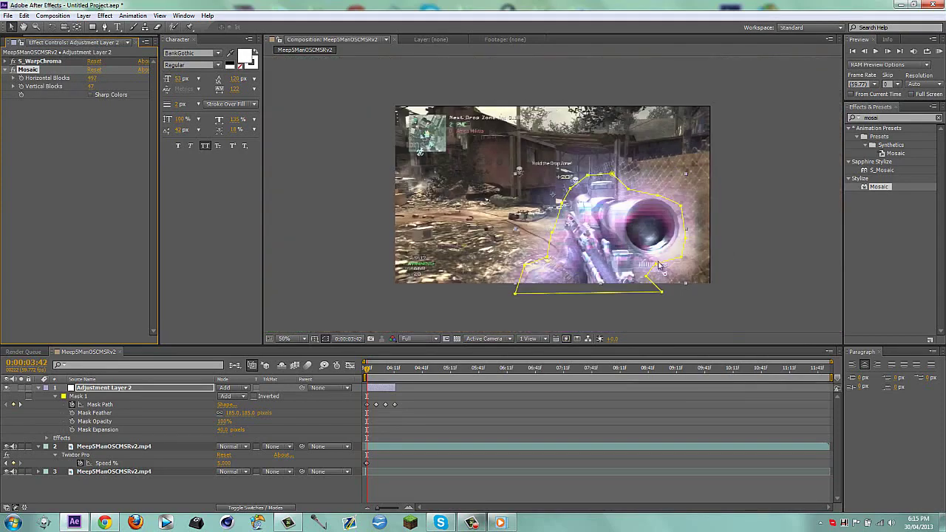
{"action": "left_click", "coordinate": [624, 312]}
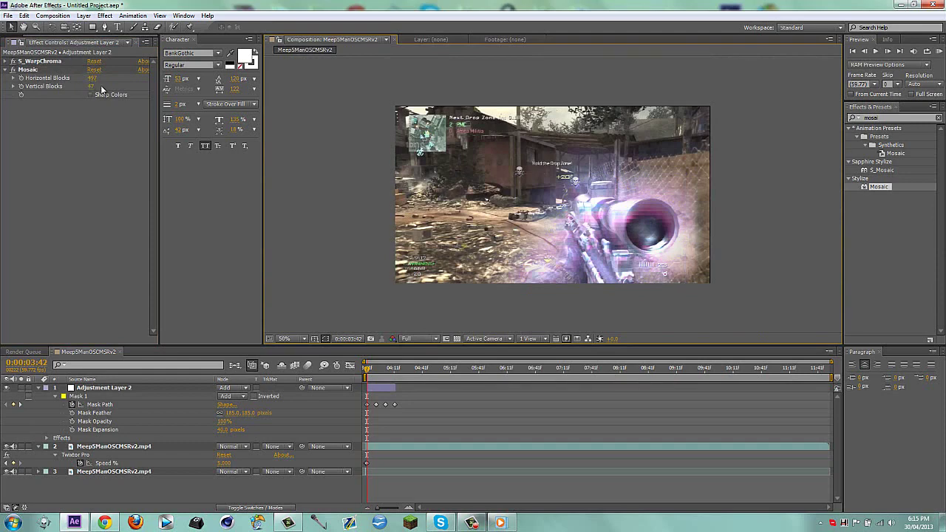
{"action": "left_click_drag", "start_coordinate": [92, 78], "coordinate": [24, 80]}
{"action": "left_click", "coordinate": [661, 302]}
{"action": "left_click", "coordinate": [374, 389]}
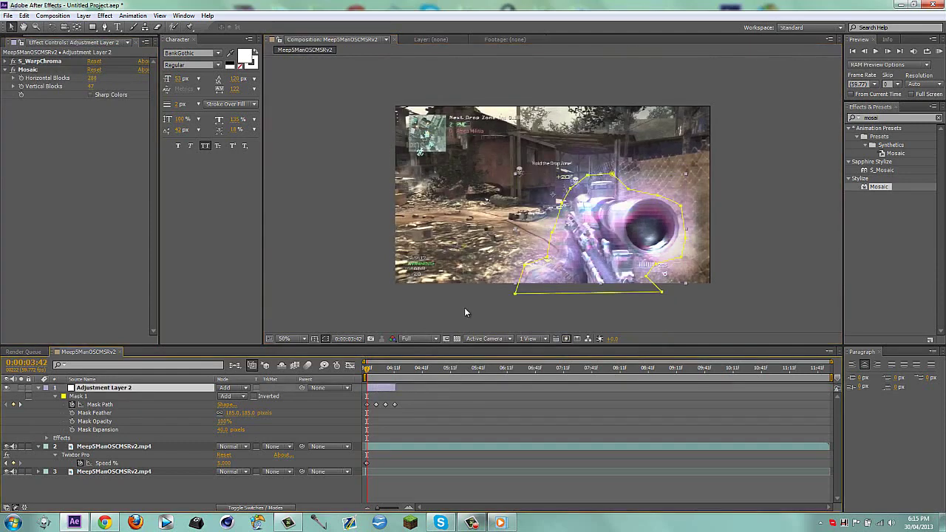
{"action": "left_click", "coordinate": [467, 307]}
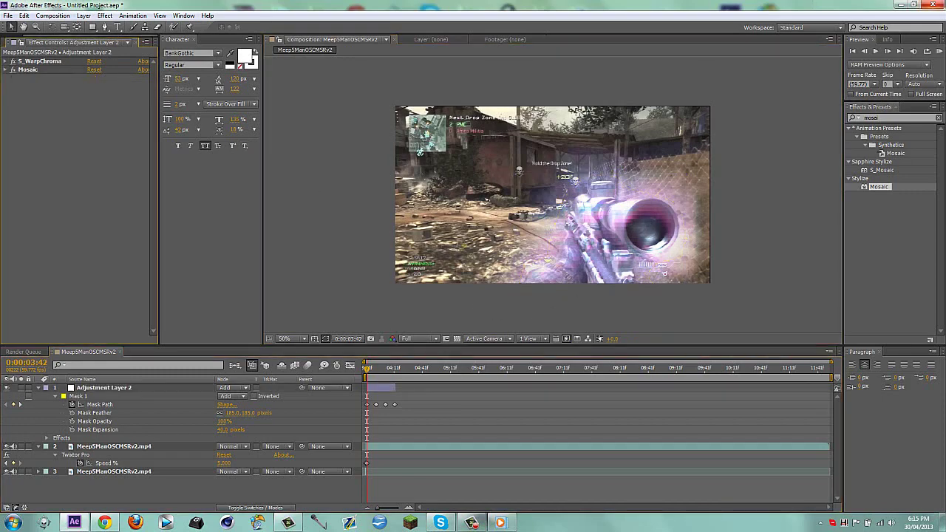
{"action": "left_click", "coordinate": [900, 5]}
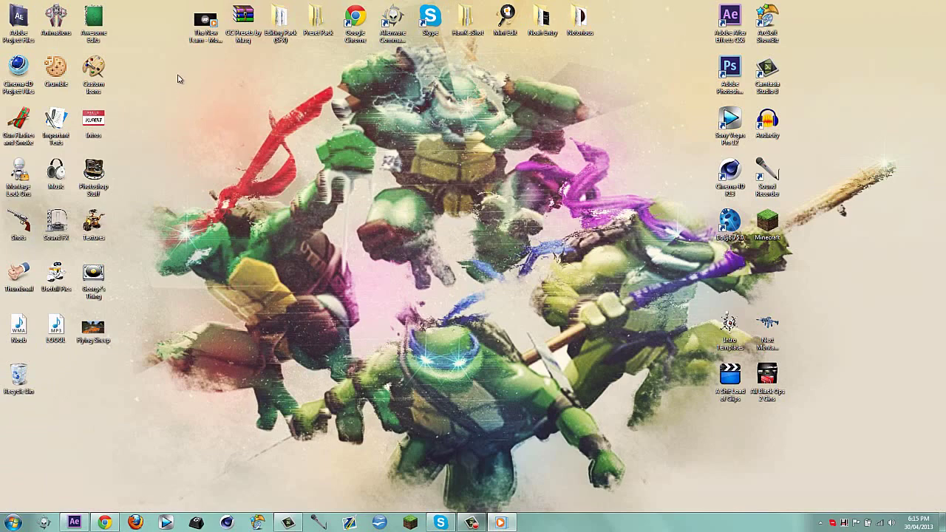
{"action": "left_click_drag", "start_coordinate": [178, 74], "coordinate": [637, 383]}
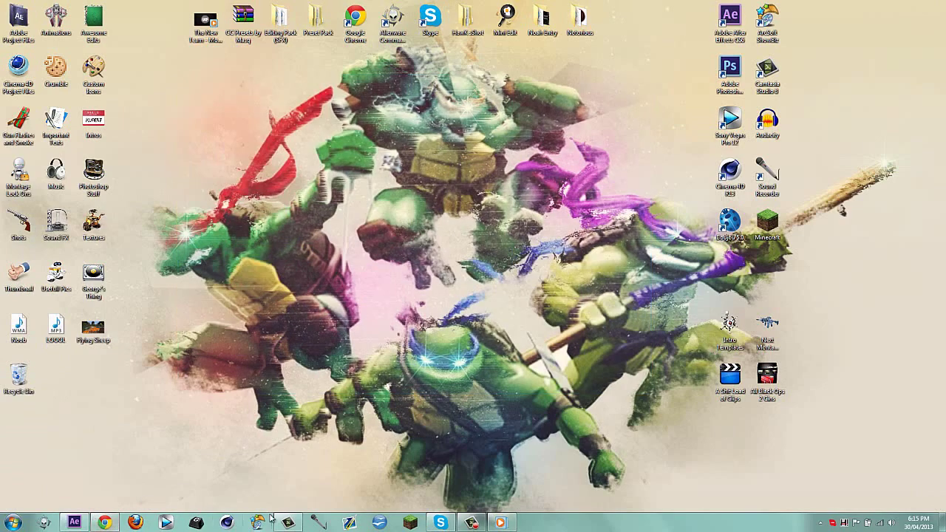
{"action": "left_click", "coordinate": [70, 522]}
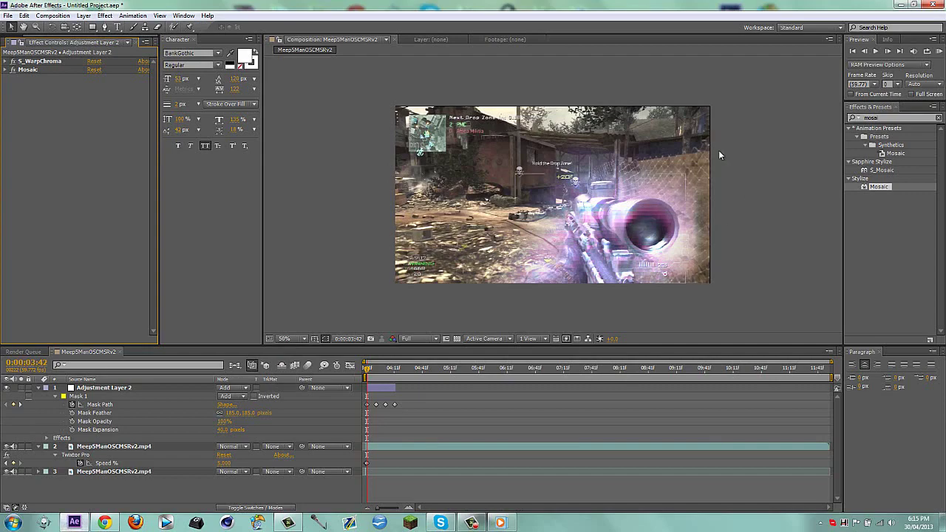
{"action": "left_click", "coordinate": [900, 4]}
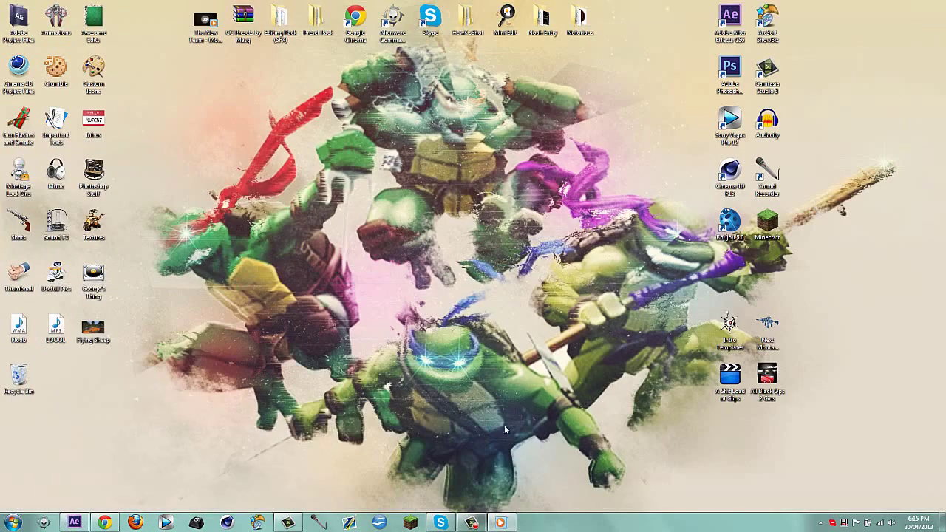